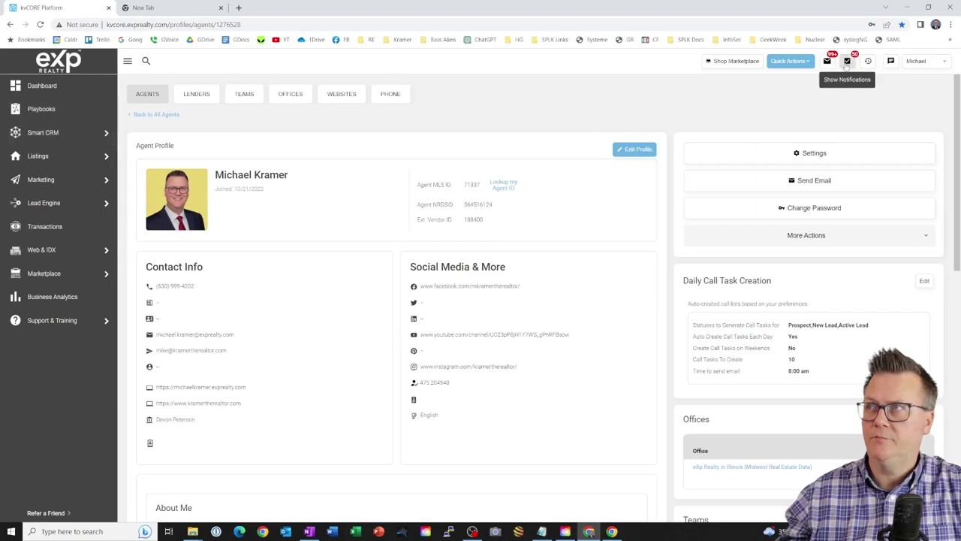
# - In Smart CRM's contact filters, enter FSBO as the Contact Details hashtag
pyautogui.click(847, 63)
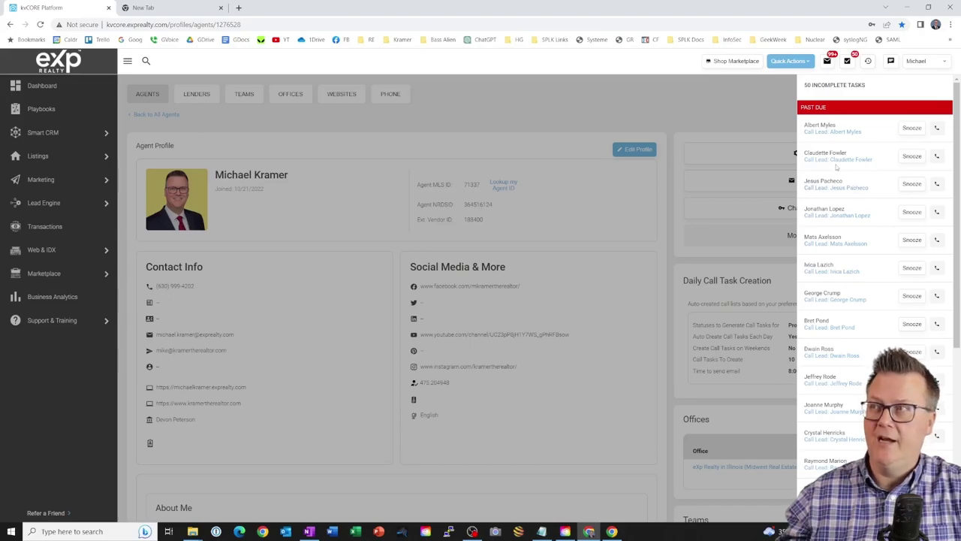
pyautogui.click(46, 132)
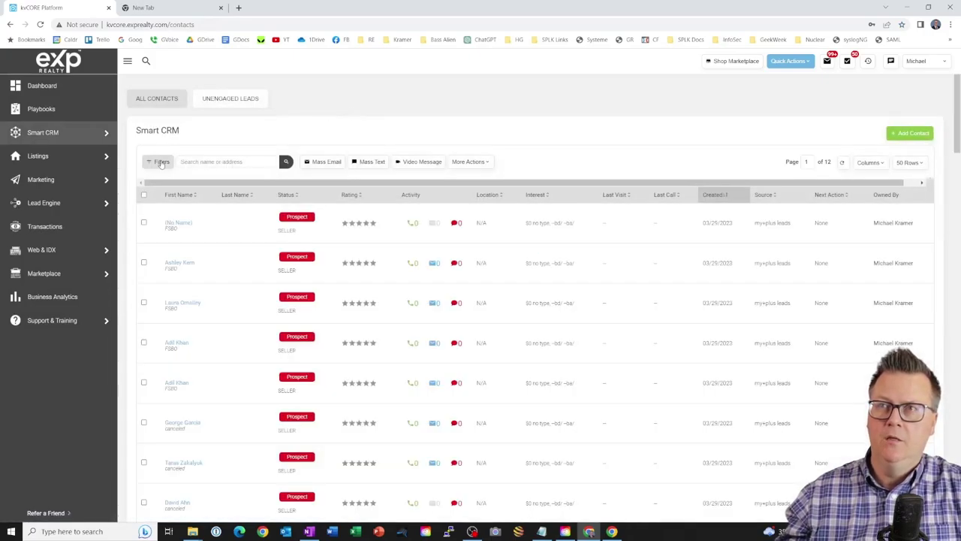
pyautogui.click(161, 163)
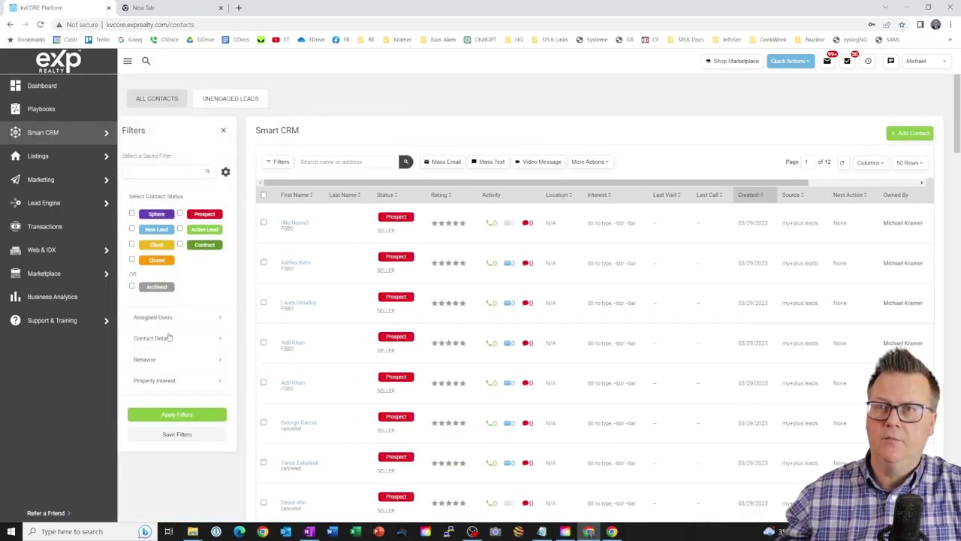
pyautogui.click(221, 340)
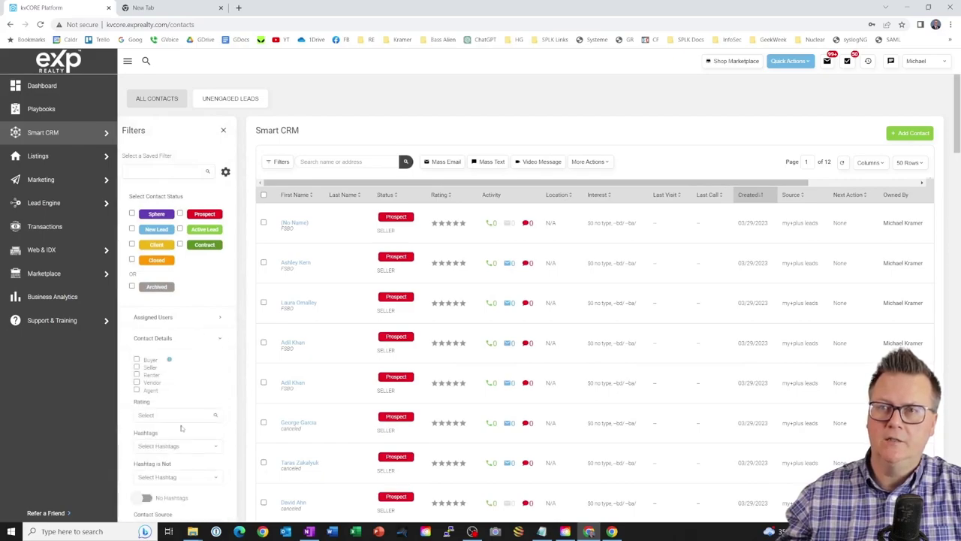
pyautogui.click(200, 446)
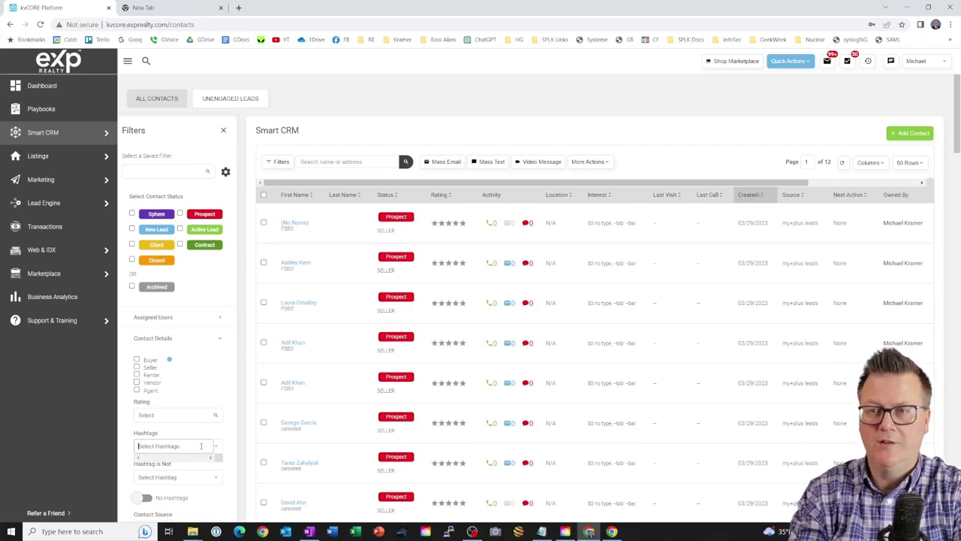
pyautogui.write('FS')
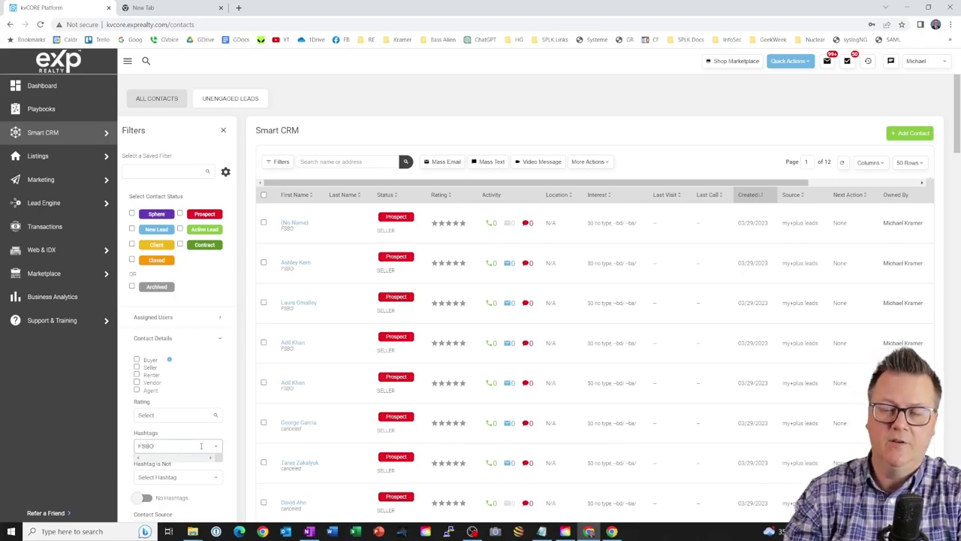
pyautogui.write('BO')
pyautogui.click(196, 458)
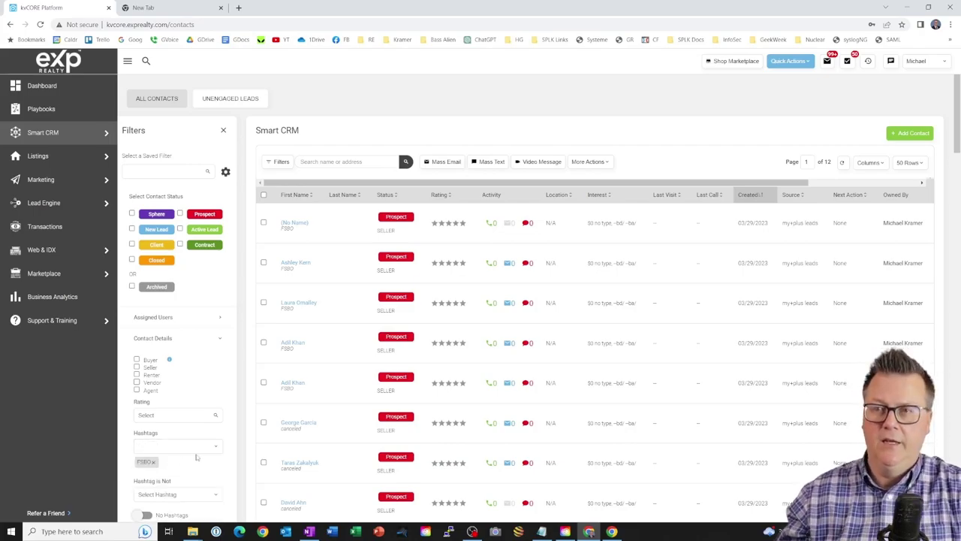
# - Apply the FSBO hashtag filter, narrowing contacts to 2 pages of seller prospects
pyautogui.click(216, 447)
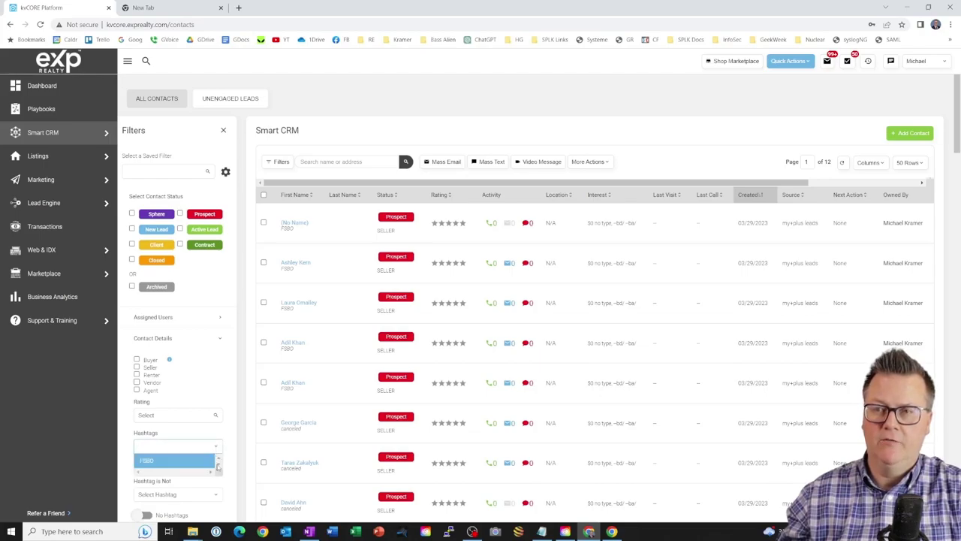
pyautogui.click(228, 451)
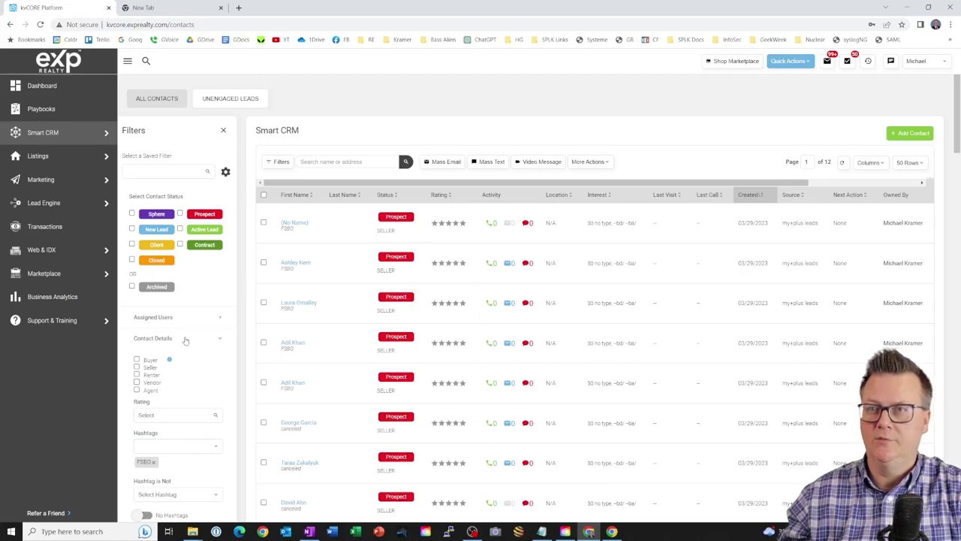
pyautogui.scroll(-3, 186, 338)
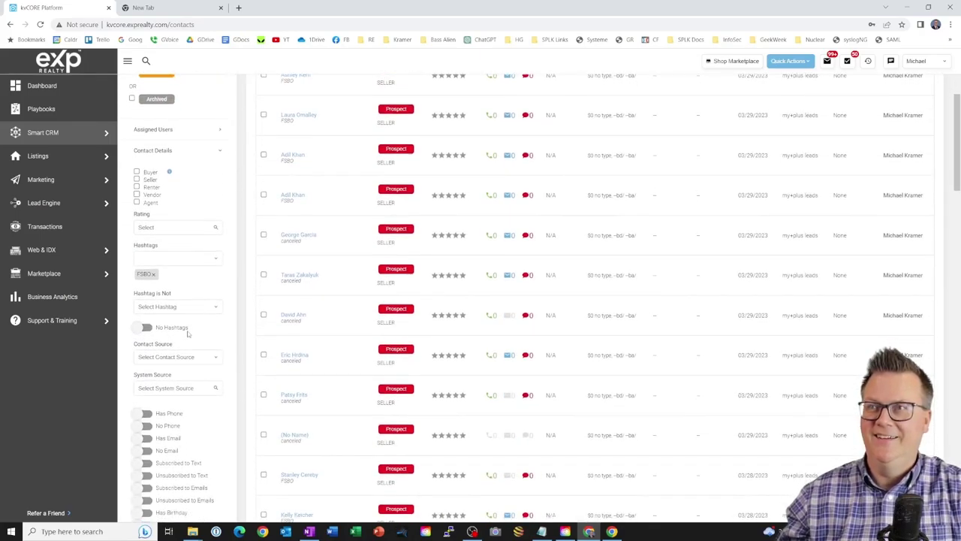
pyautogui.scroll(-4, 188, 334)
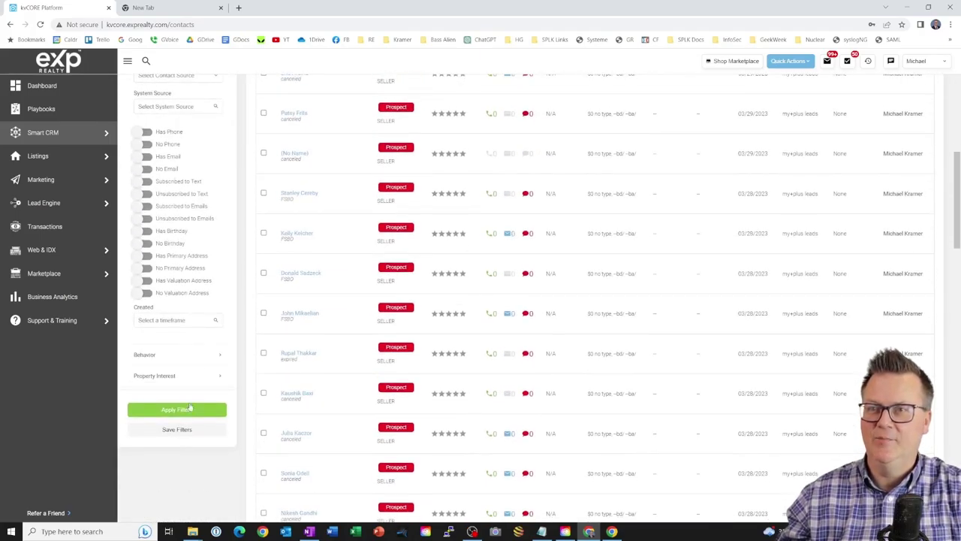
pyautogui.click(188, 409)
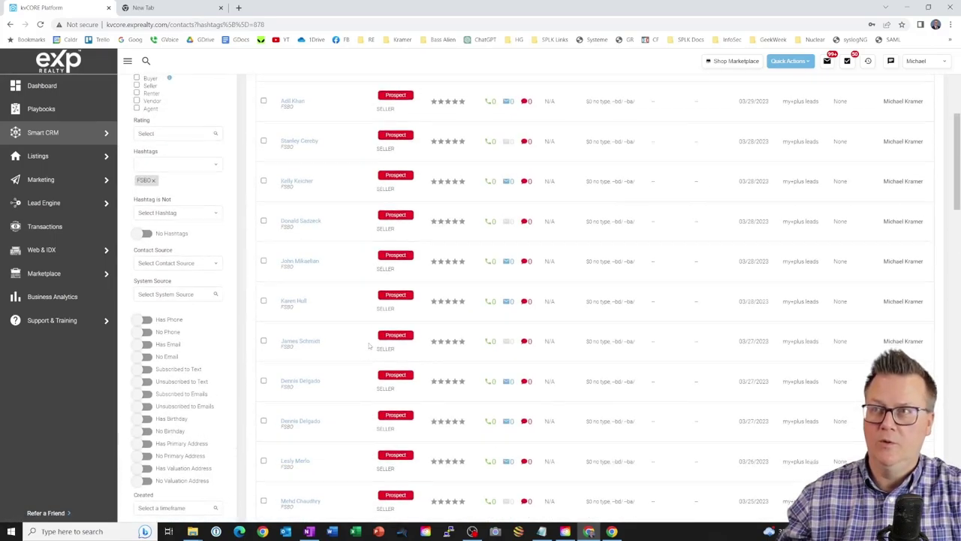
pyautogui.scroll(3, 369, 346)
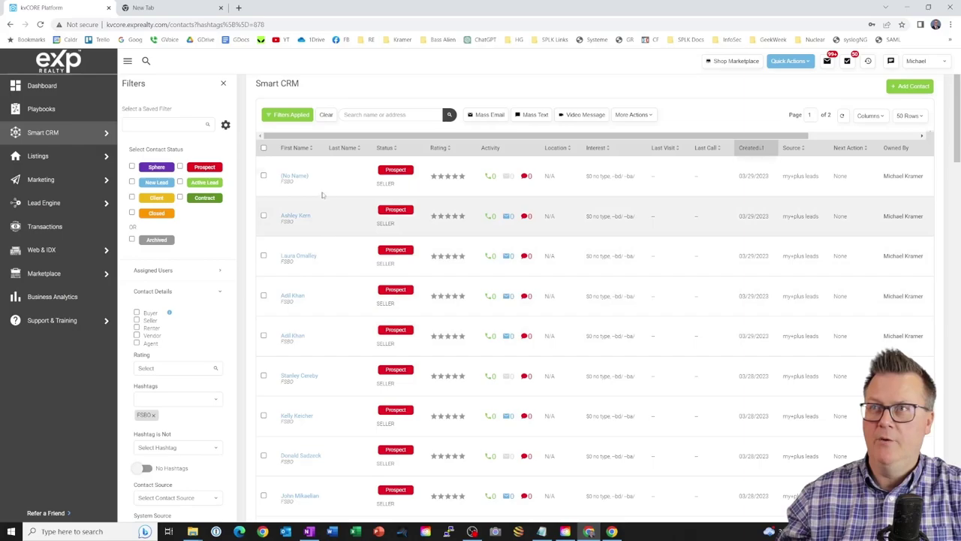
pyautogui.scroll(1, 339, 170)
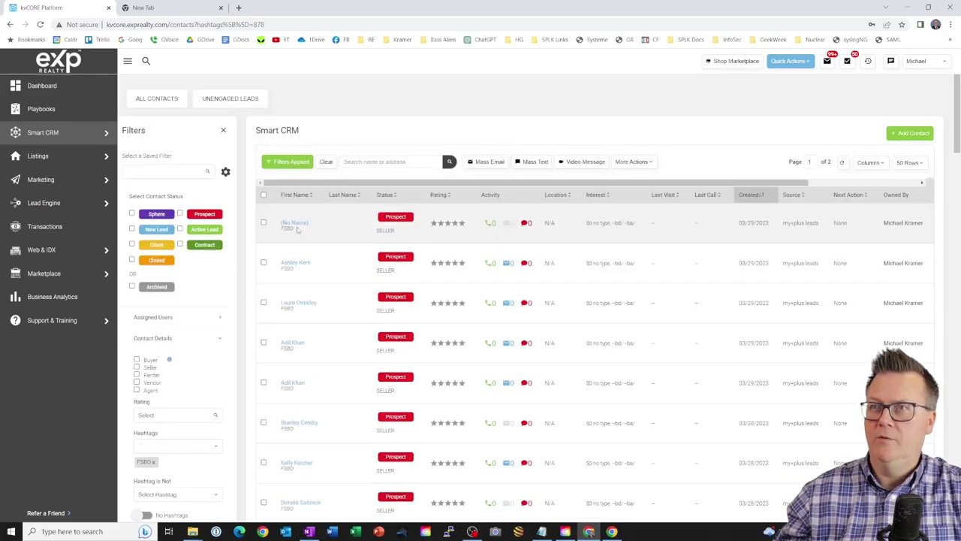
# - Open the second FSBO lead's contact record and select its whole property address
pyautogui.click(302, 266)
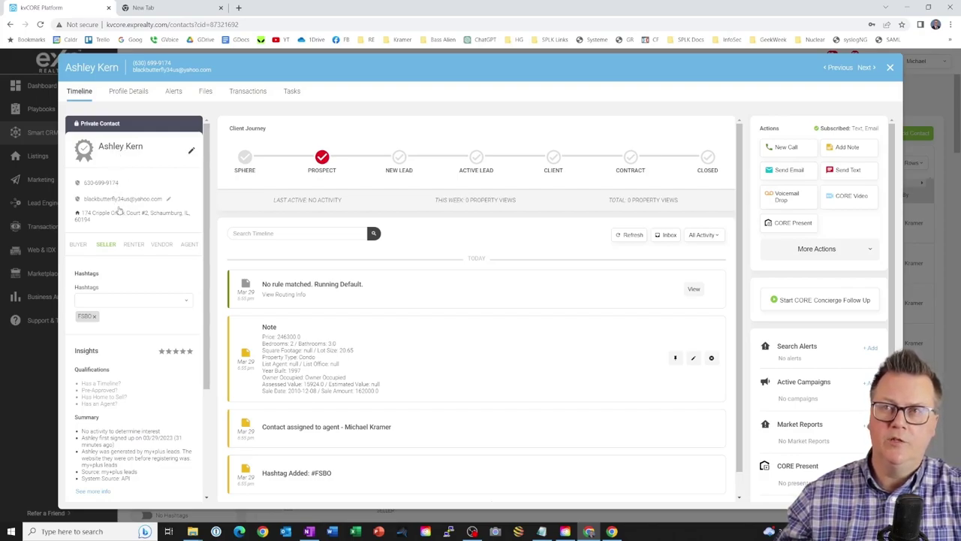
pyautogui.click(118, 212)
pyautogui.tripleClick(77, 282)
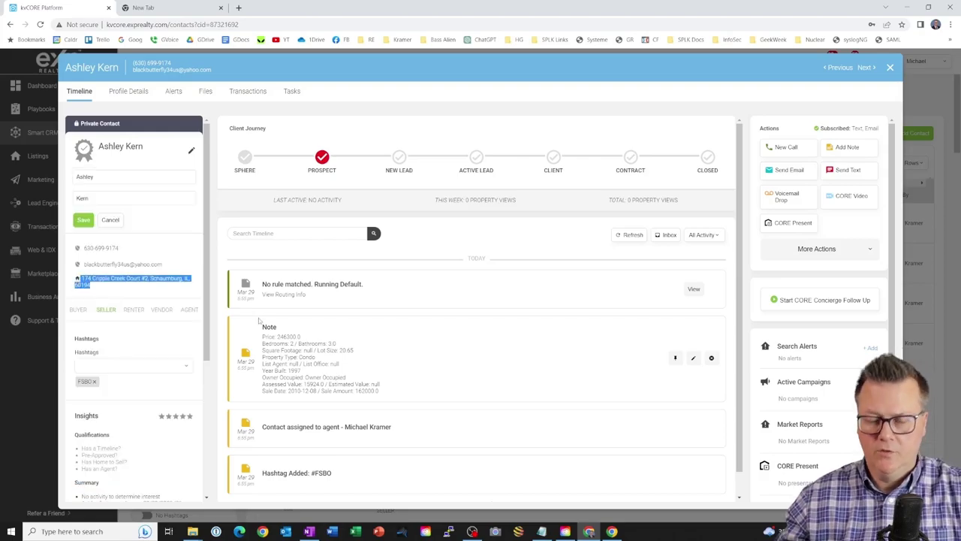
# - Paste the lead's property address into the empty browser tab and search the web
pyautogui.click(154, 9)
pyautogui.press('Return')
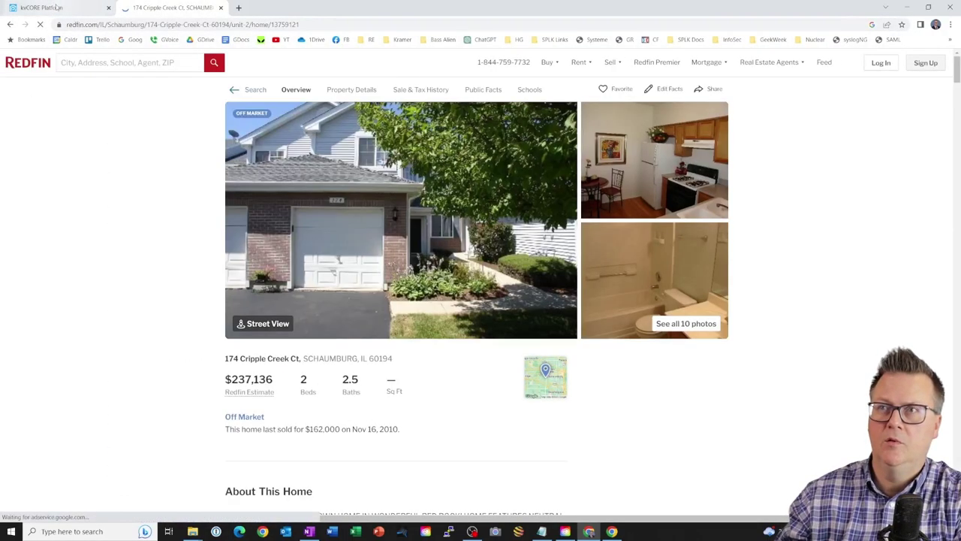
# - Check the Redfin property page, then open the property's Zillow listing from the search results
pyautogui.moveTo(57, 8)
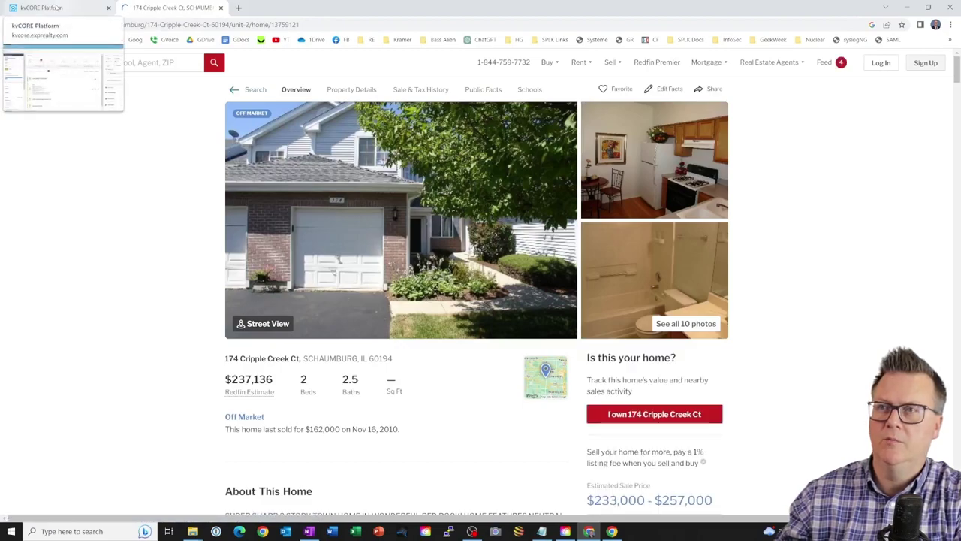
pyautogui.click(57, 8)
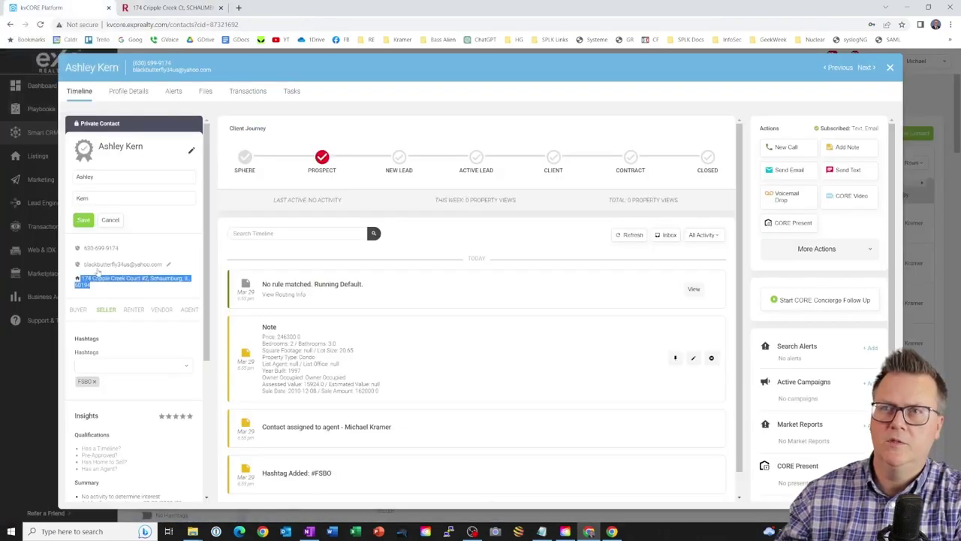
pyautogui.click(170, 7)
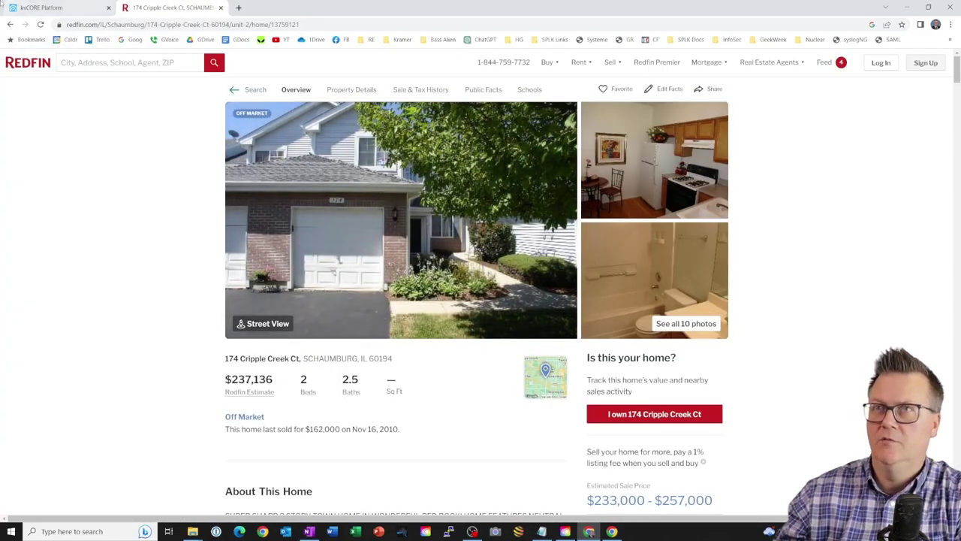
pyautogui.click(11, 24)
pyautogui.scroll(-2, 219, 359)
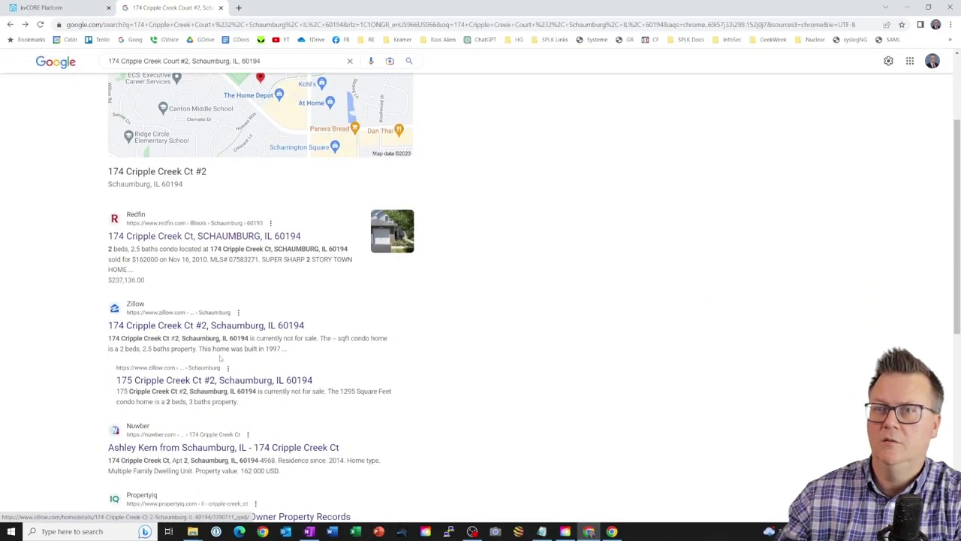
pyautogui.click(154, 328)
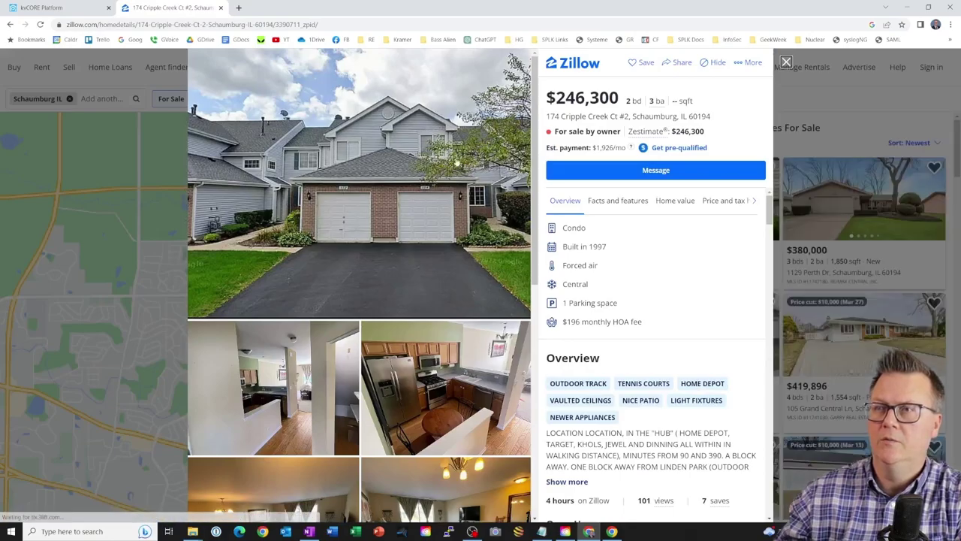
# - Page through ten Zillow listing photos full screen, then return to the kvCORE contact record
pyautogui.click(473, 185)
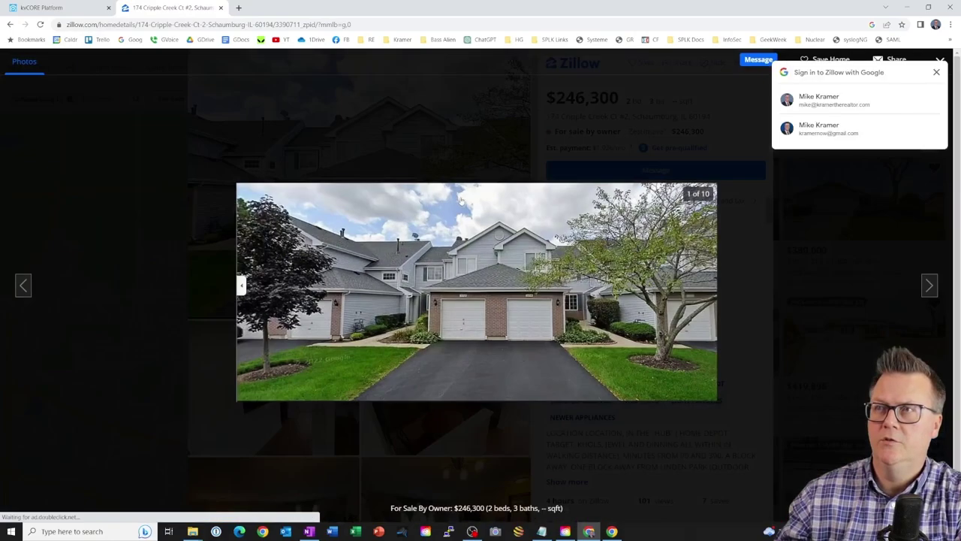
pyautogui.click(929, 286)
pyautogui.click(929, 286)
pyautogui.click(929, 286)
pyautogui.click(928, 286)
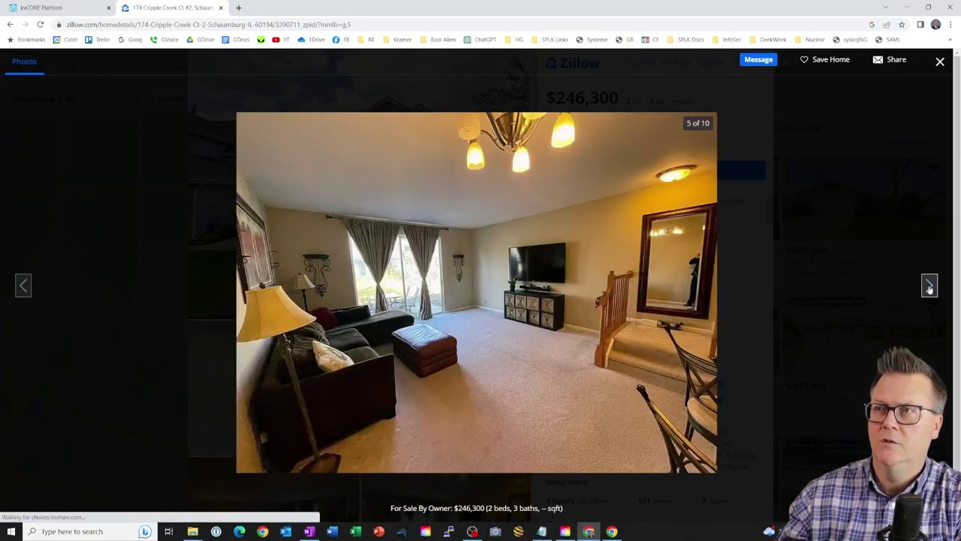
pyautogui.click(928, 287)
pyautogui.click(929, 287)
pyautogui.click(928, 287)
pyautogui.click(928, 288)
pyautogui.click(928, 286)
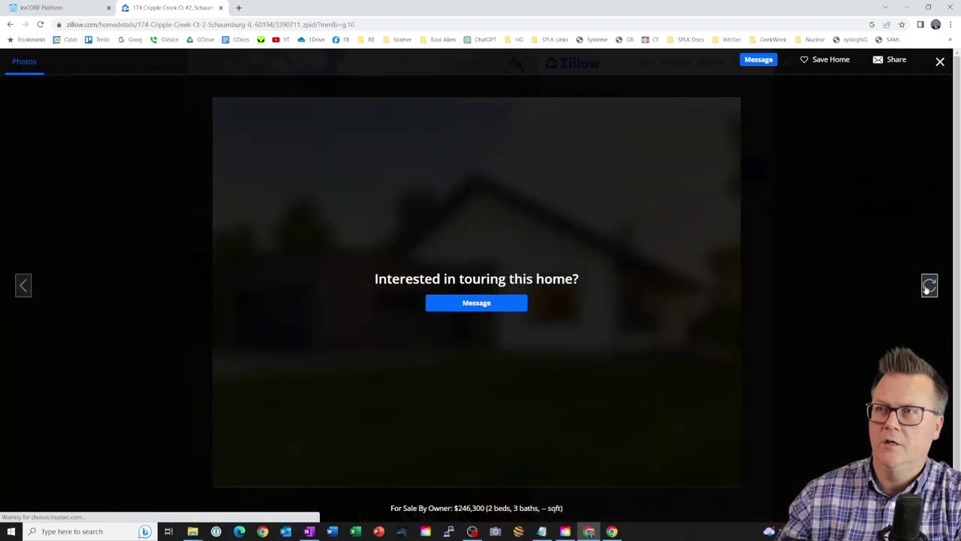
pyautogui.click(929, 286)
pyautogui.click(929, 286)
pyautogui.click(66, 9)
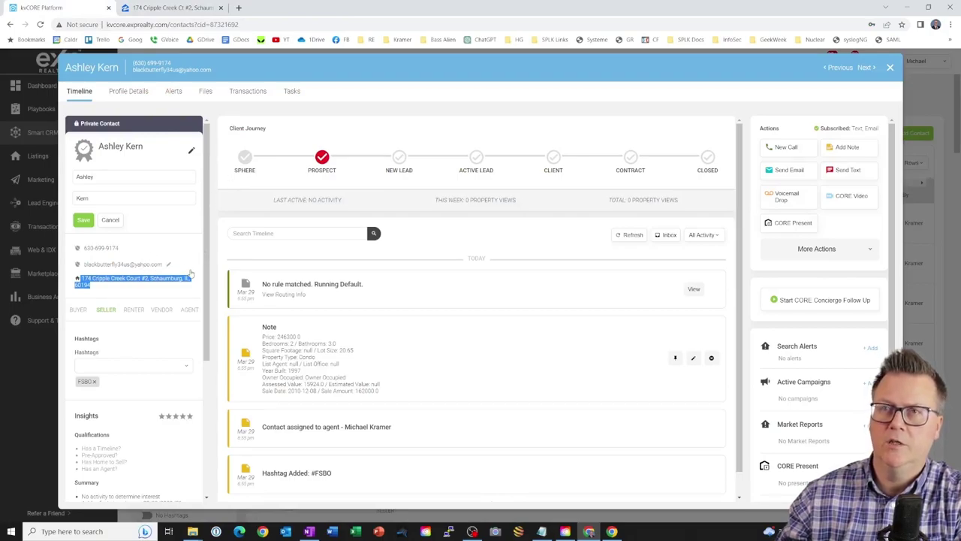
# - Open a New Call for the FSBO lead with the contact's main phone number selected
pyautogui.click(787, 147)
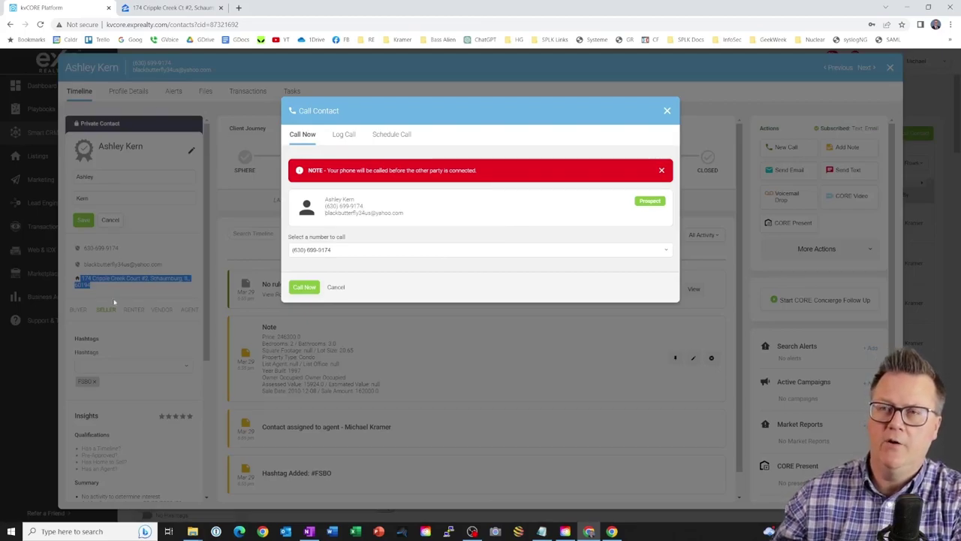
pyautogui.click(111, 291)
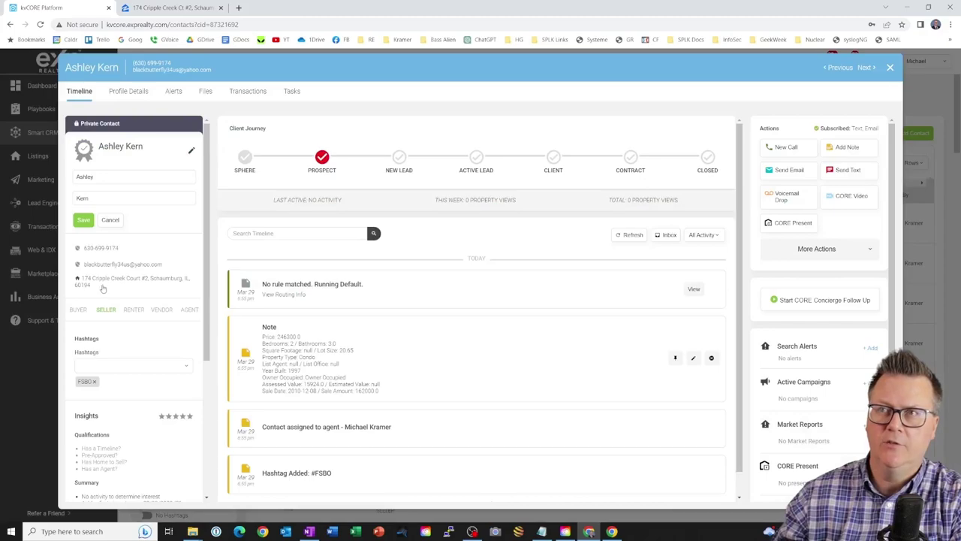
pyautogui.click(785, 148)
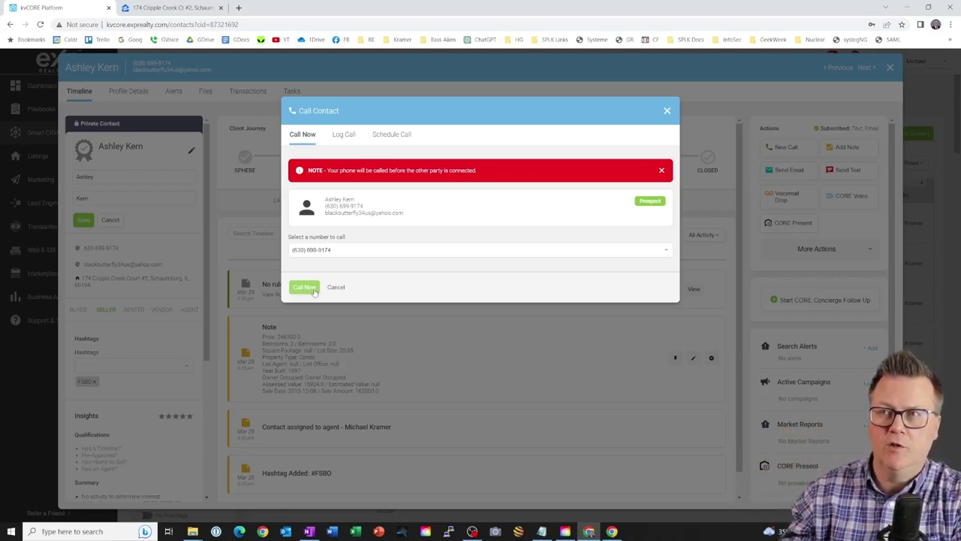
pyautogui.click(338, 253)
pyautogui.click(371, 290)
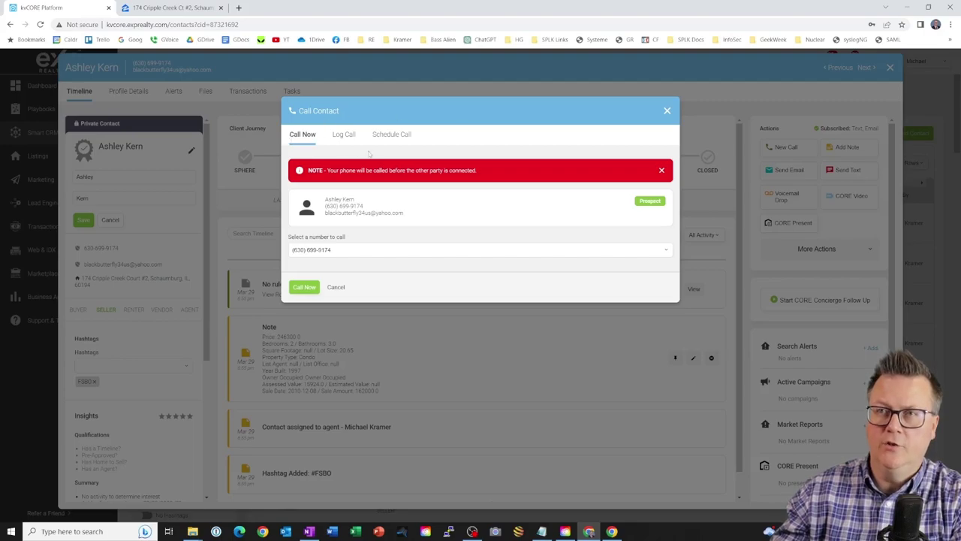
pyautogui.click(160, 9)
pyautogui.click(72, 13)
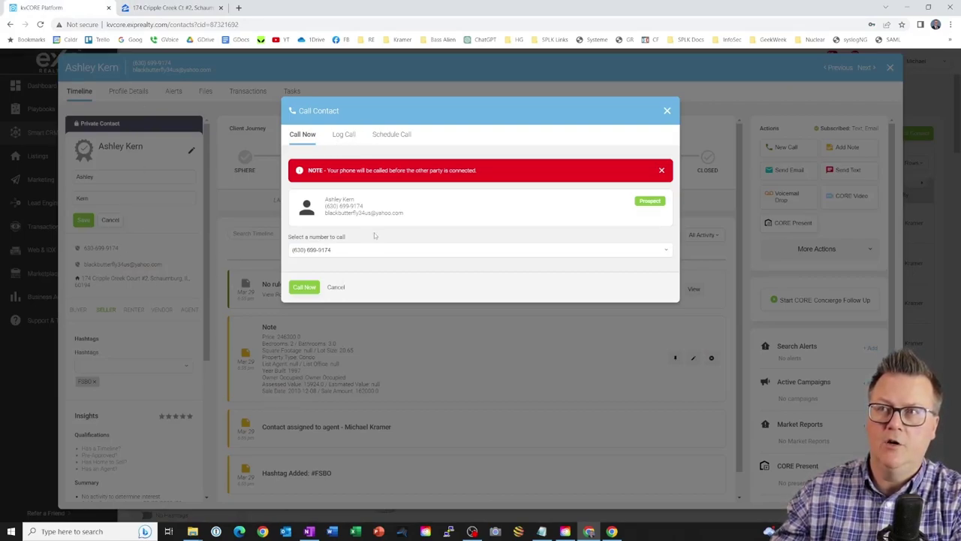
pyautogui.click(344, 135)
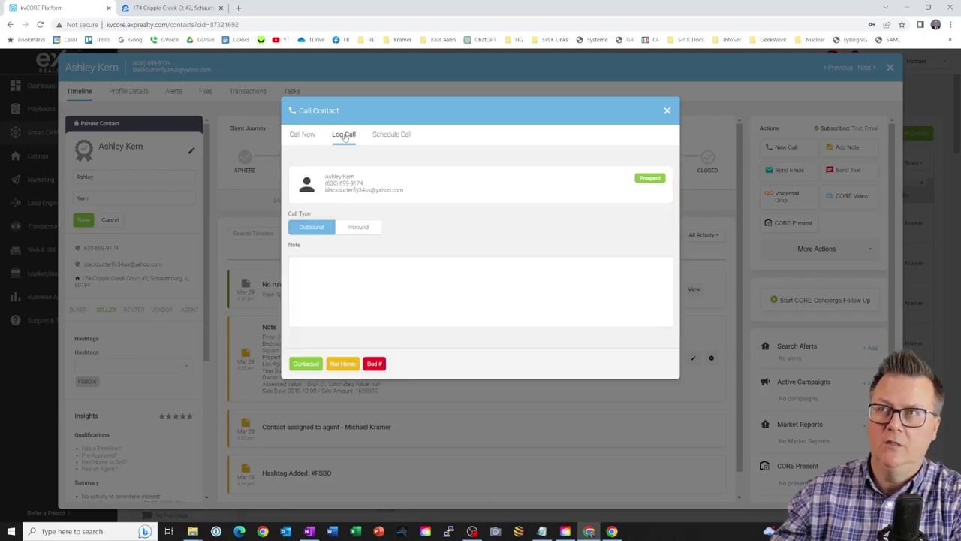
pyautogui.click(315, 137)
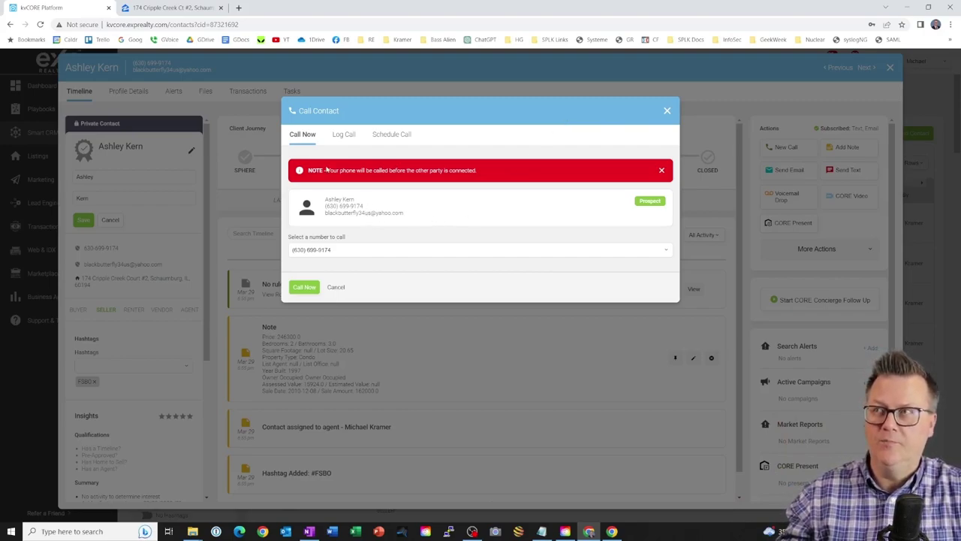
pyautogui.rightClick(346, 208)
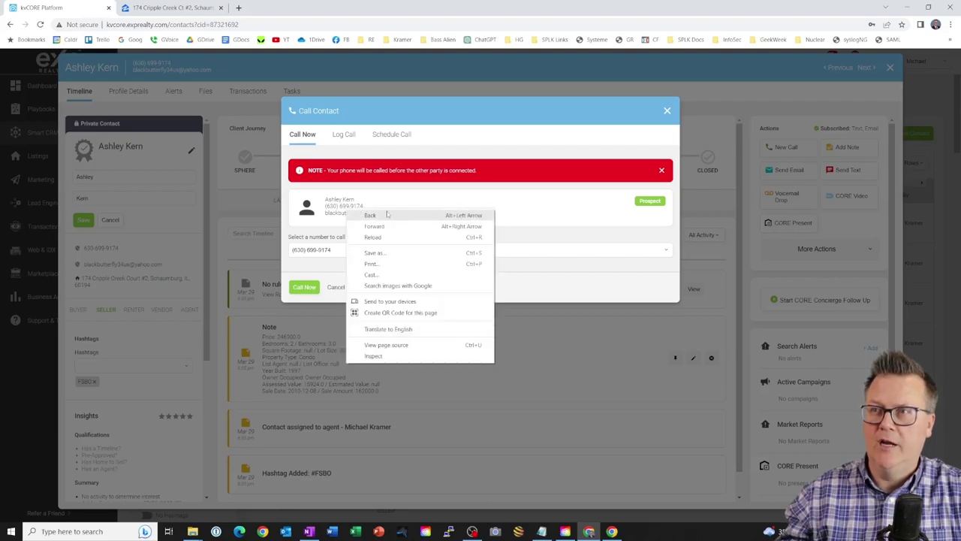
pyautogui.press('Escape')
pyautogui.doubleClick(355, 206)
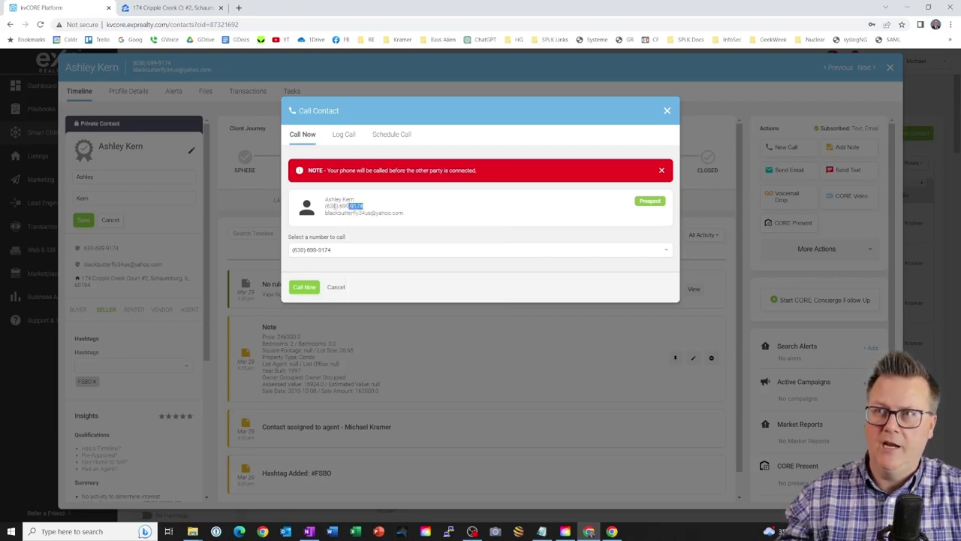
pyautogui.moveTo(335, 206); pyautogui.dragTo(323, 209)
pyautogui.rightClick(336, 208)
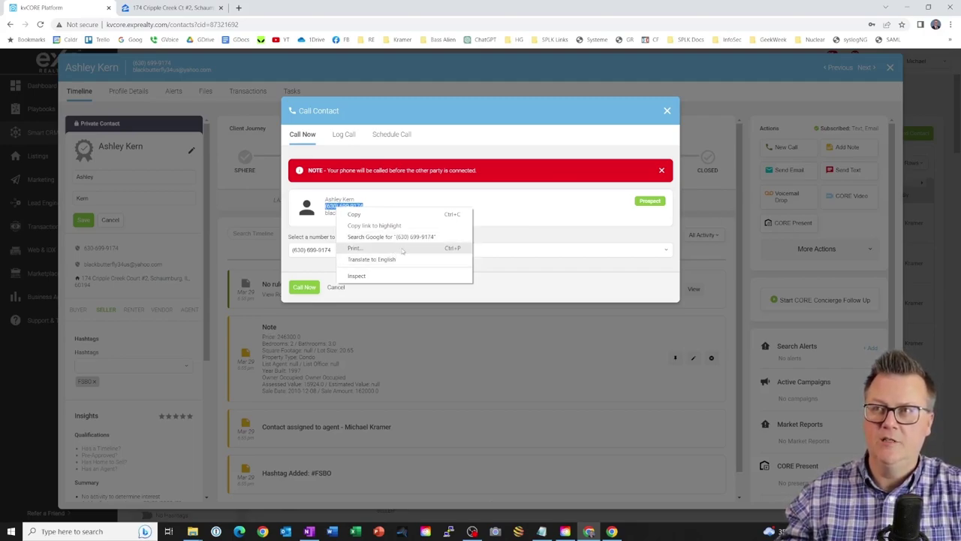
pyautogui.click(523, 207)
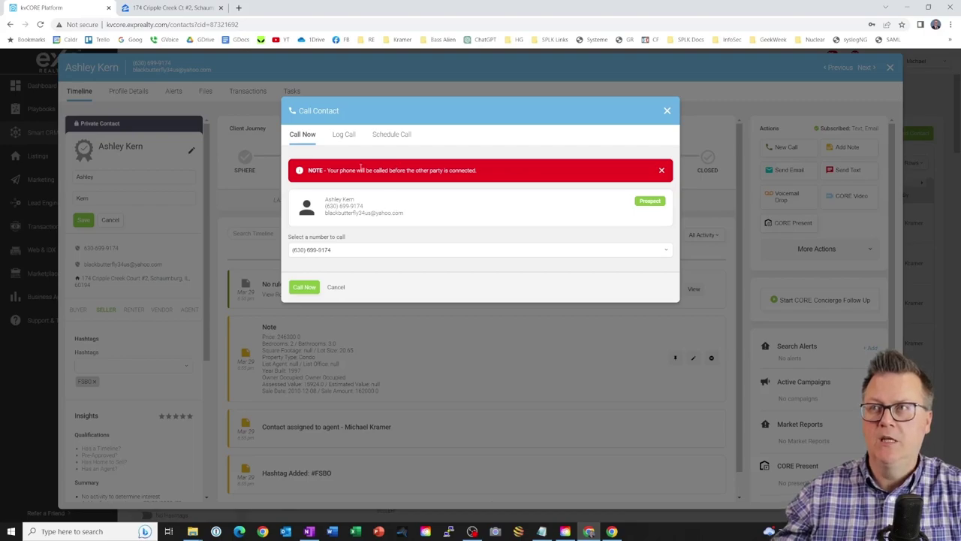
# - Switch the Call Contact dialog to its Log Call form
pyautogui.click(345, 136)
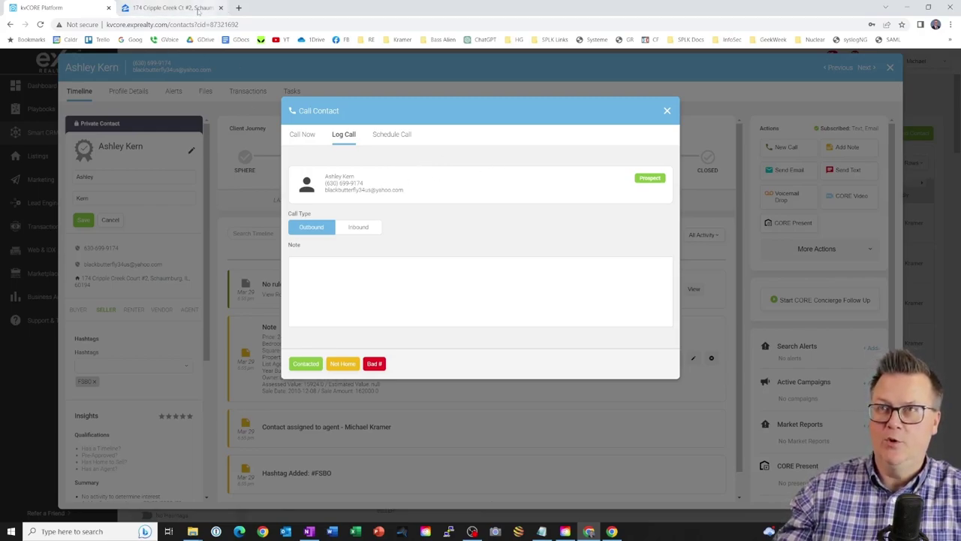
pyautogui.click(167, 9)
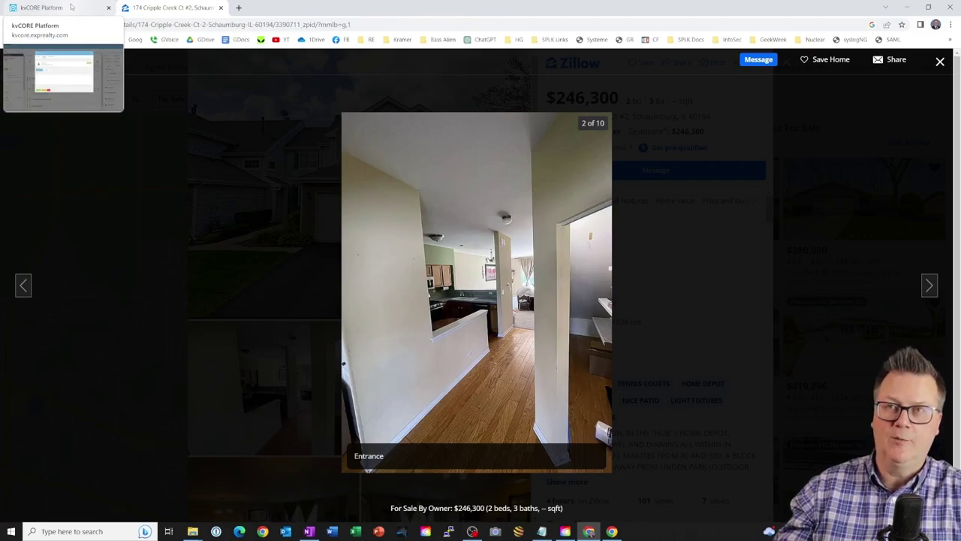
pyautogui.click(71, 7)
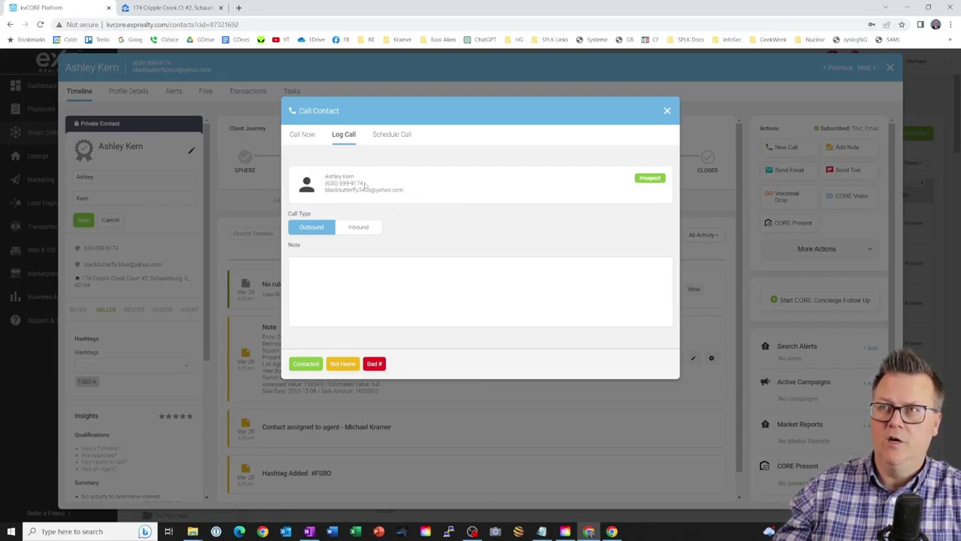
pyautogui.moveTo(368, 186); pyautogui.dragTo(325, 175)
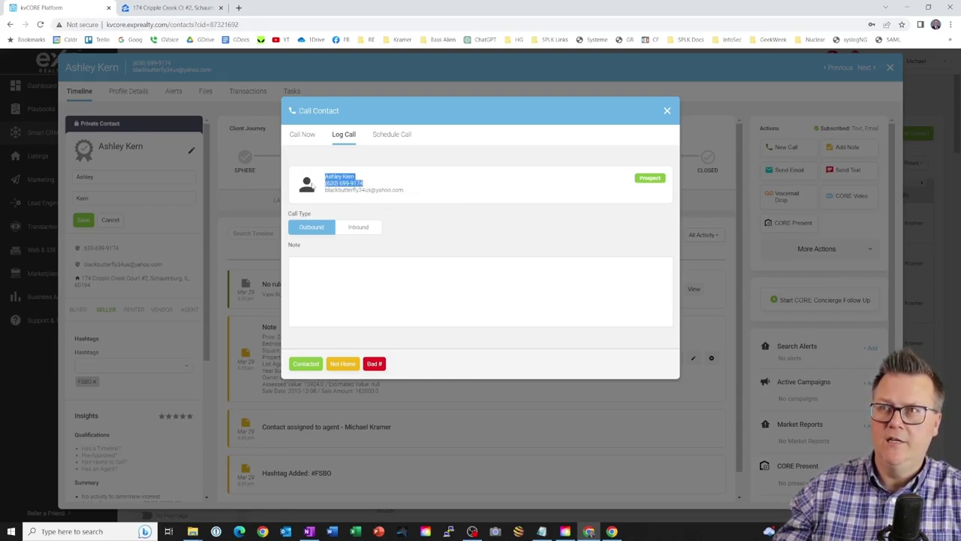
pyautogui.click(323, 283)
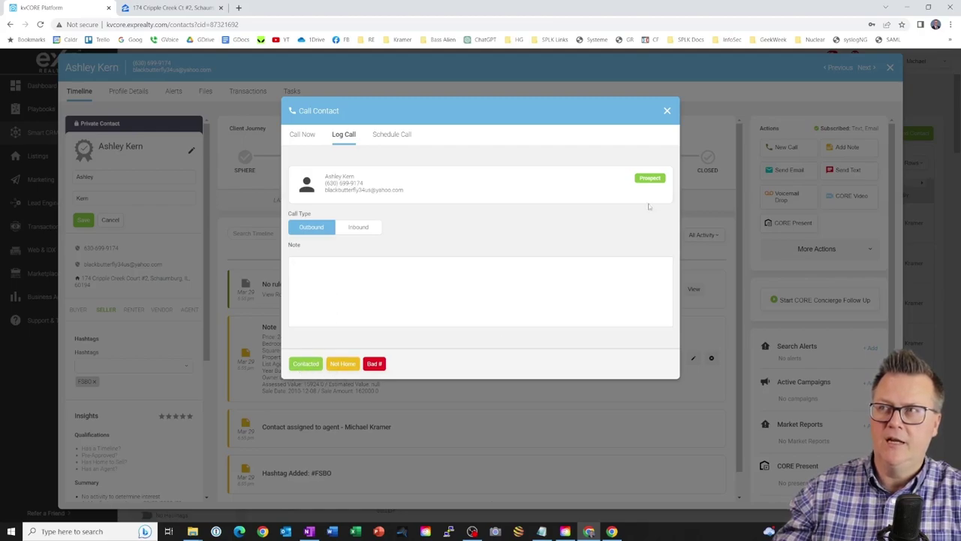
# - Return to the Call Now tab, then close the Call Contact dialog
pyautogui.click(302, 134)
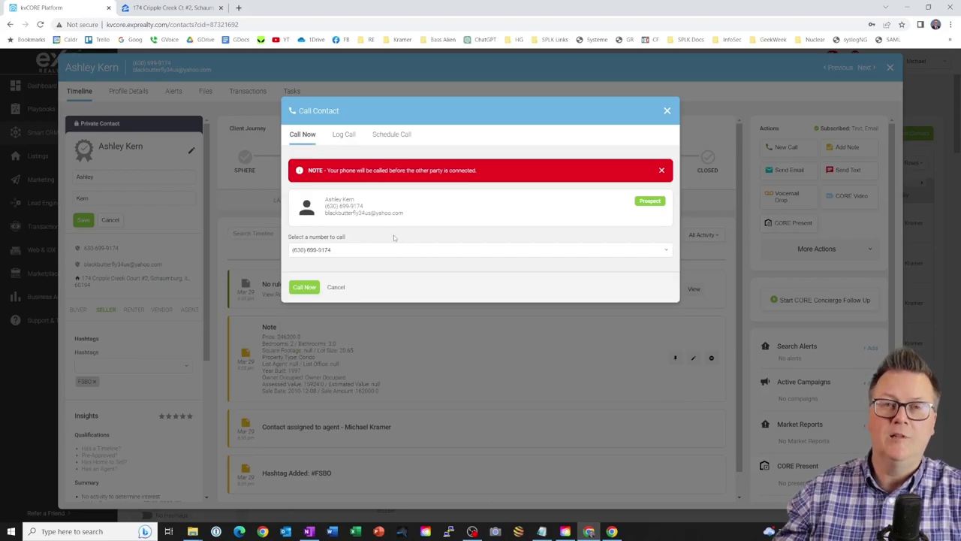
pyautogui.click(667, 112)
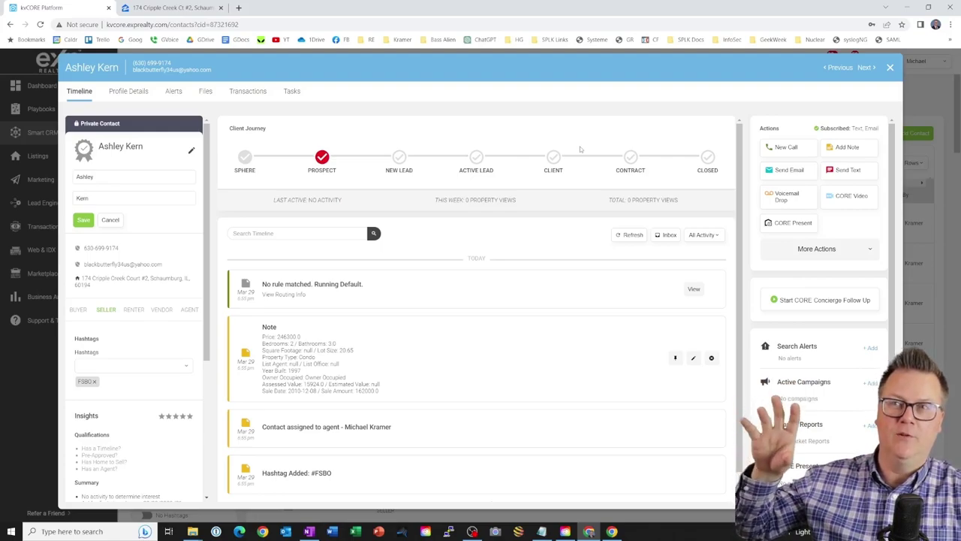
# - Search Windows for 'phone link' and launch the Phone Link app
pyautogui.click(590, 530)
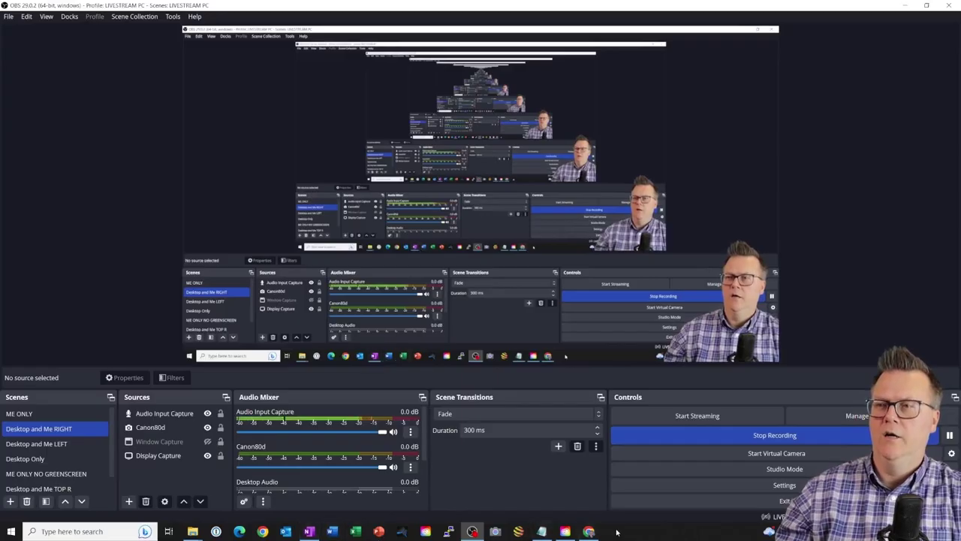
pyautogui.click(589, 531)
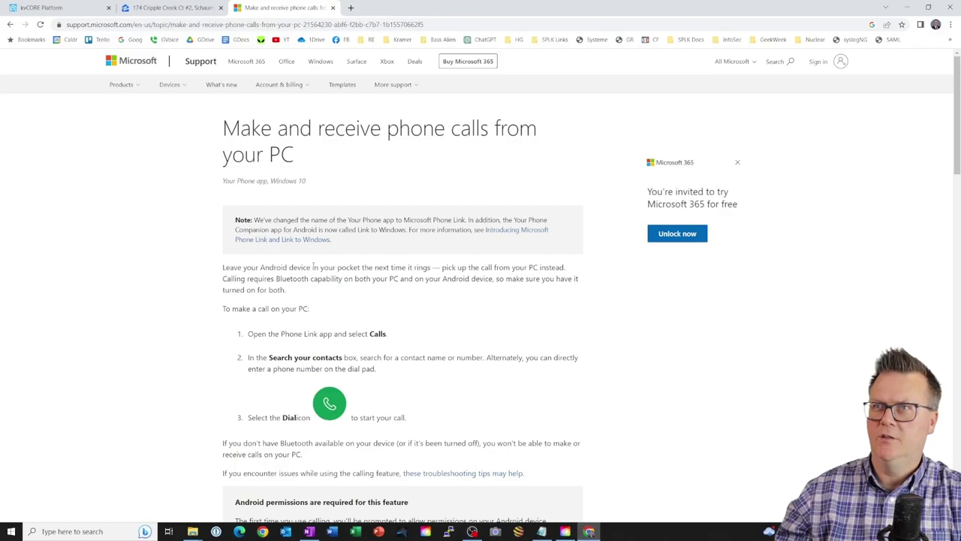
pyautogui.click(73, 531)
pyautogui.write('phone')
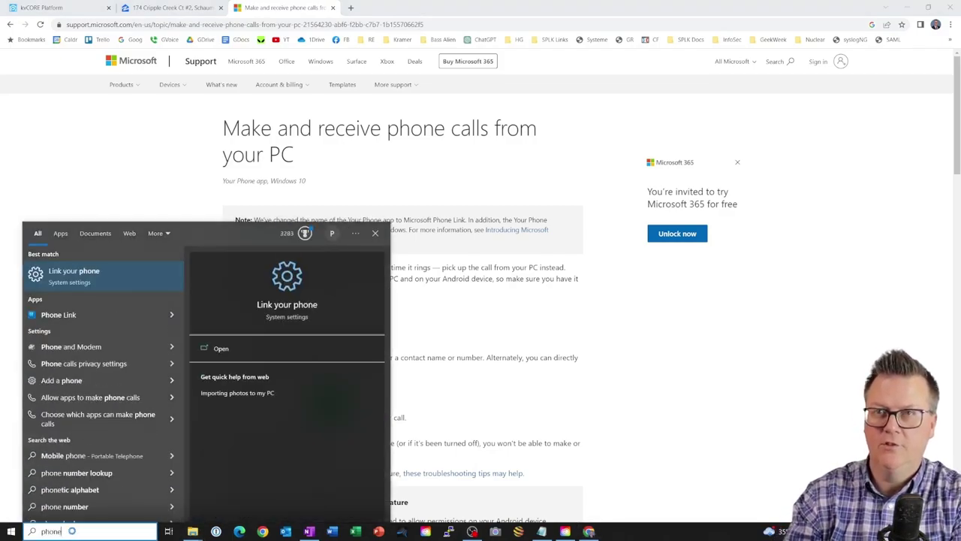
pyautogui.write(' link')
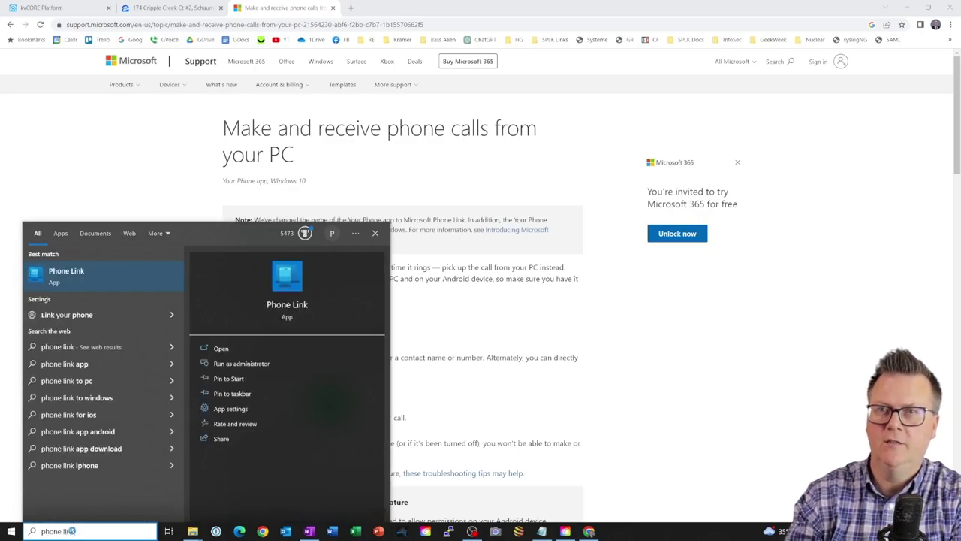
pyautogui.click(86, 287)
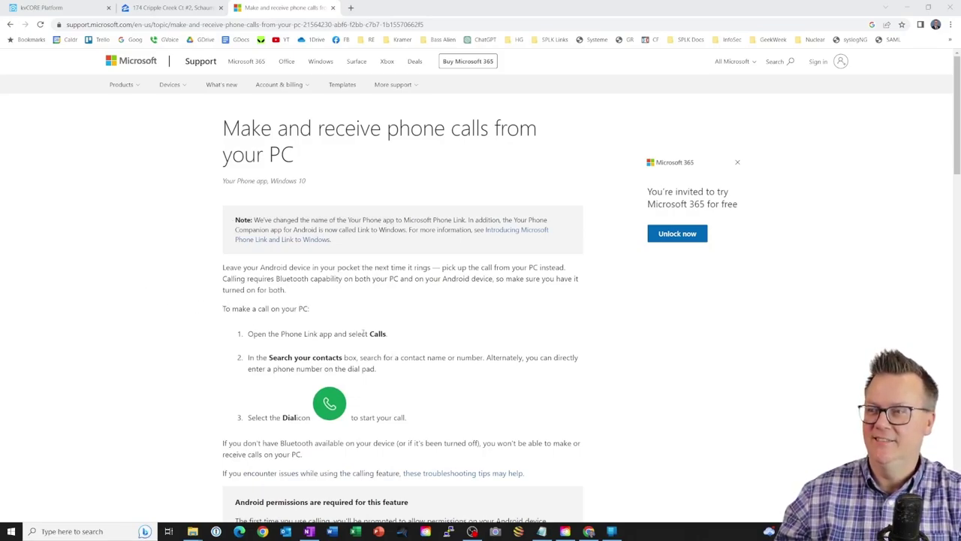
# - View Phone Link's Android welcome screen, then close the Microsoft Support tab in Chrome
pyautogui.click(612, 531)
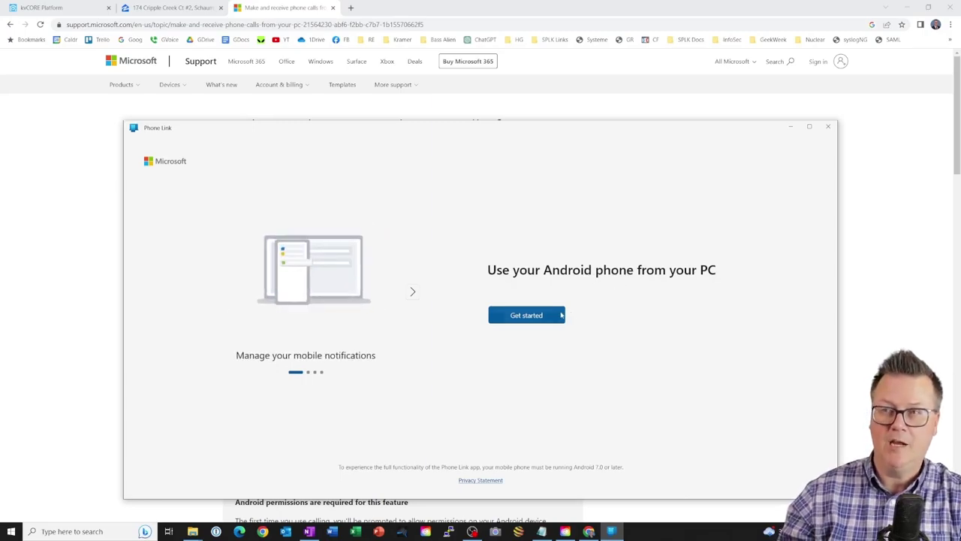
pyautogui.click(308, 9)
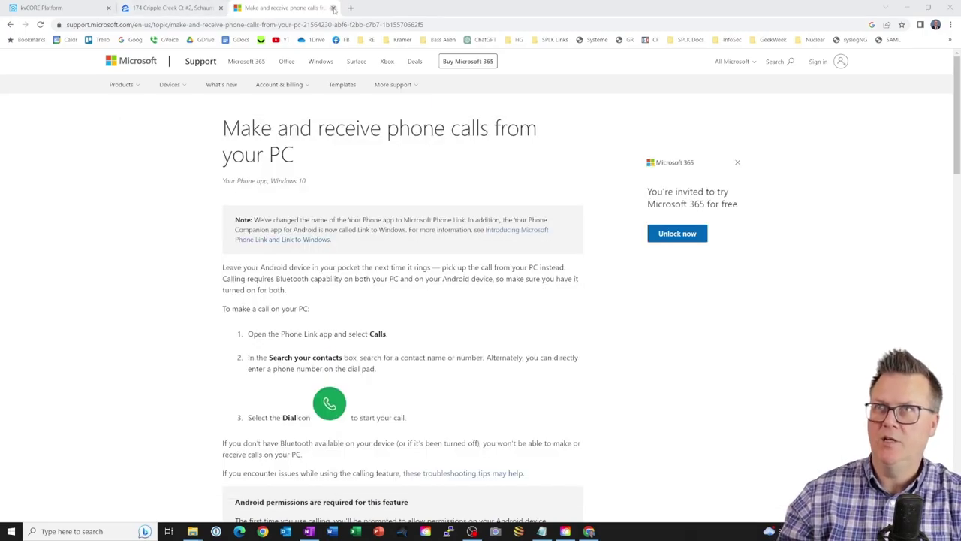
pyautogui.click(334, 9)
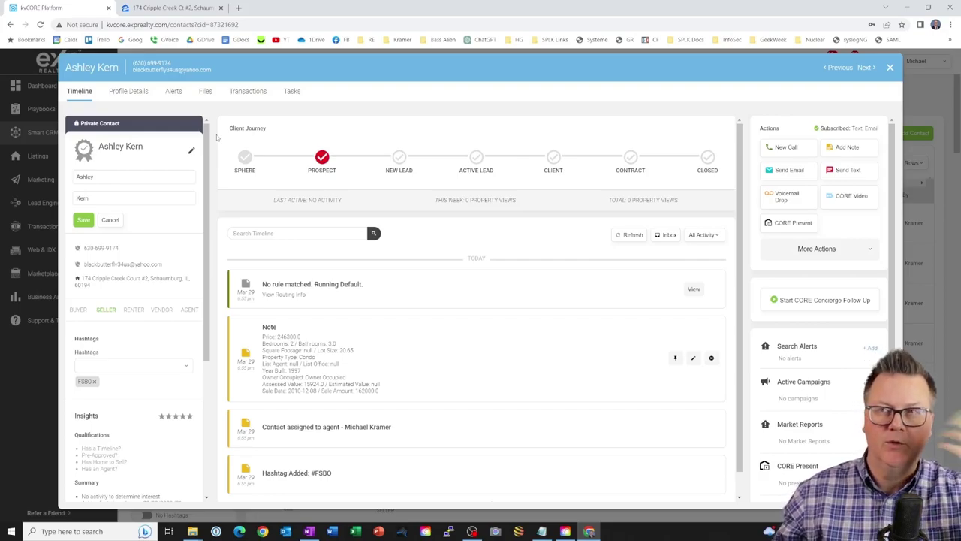
# - Scroll to the end of the lead's timeline and start a New Call from Actions
pyautogui.scroll(-1, 277, 288)
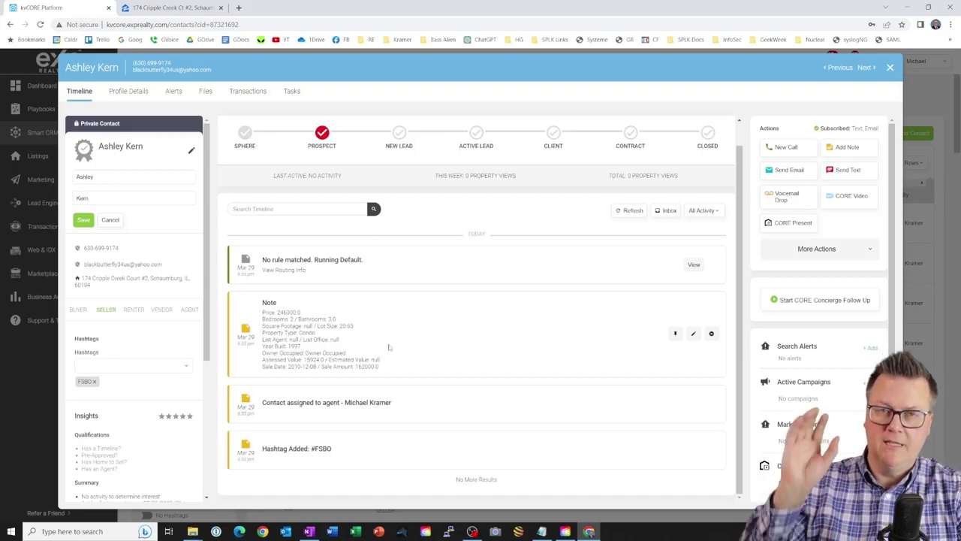
pyautogui.click(780, 147)
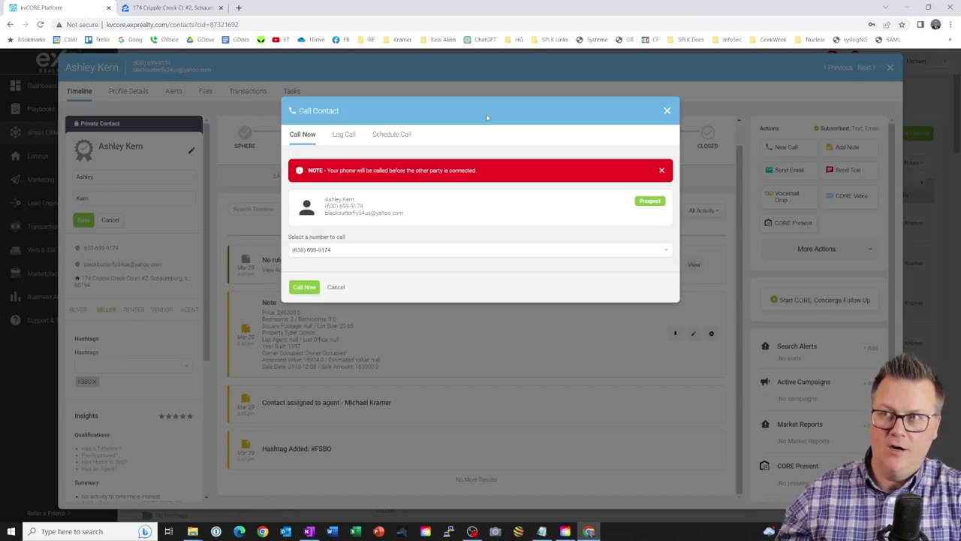
# - Cancel the Call Contact dialog without dialing the FSBO lead
pyautogui.click(793, 151)
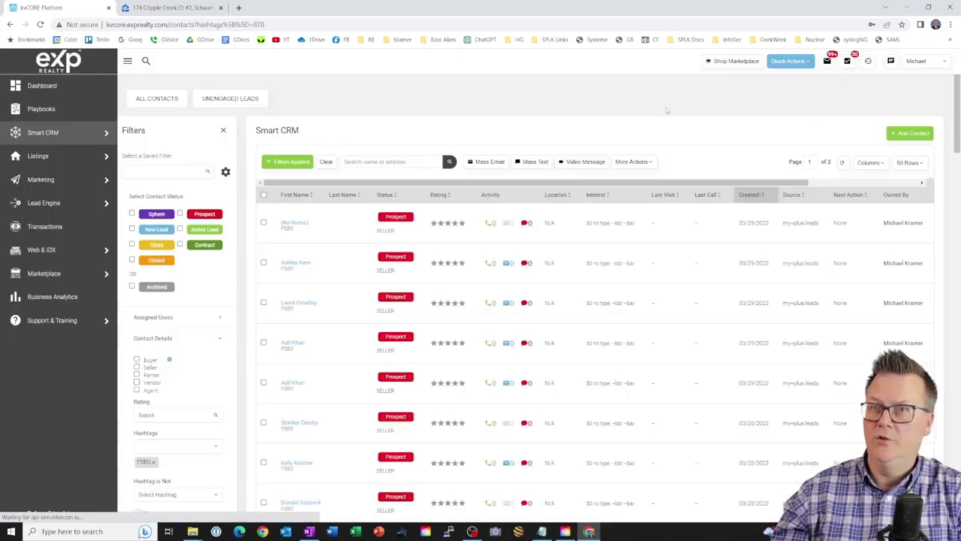
# - Close the contact record and search the Marketplace for Smart products
pyautogui.click(889, 68)
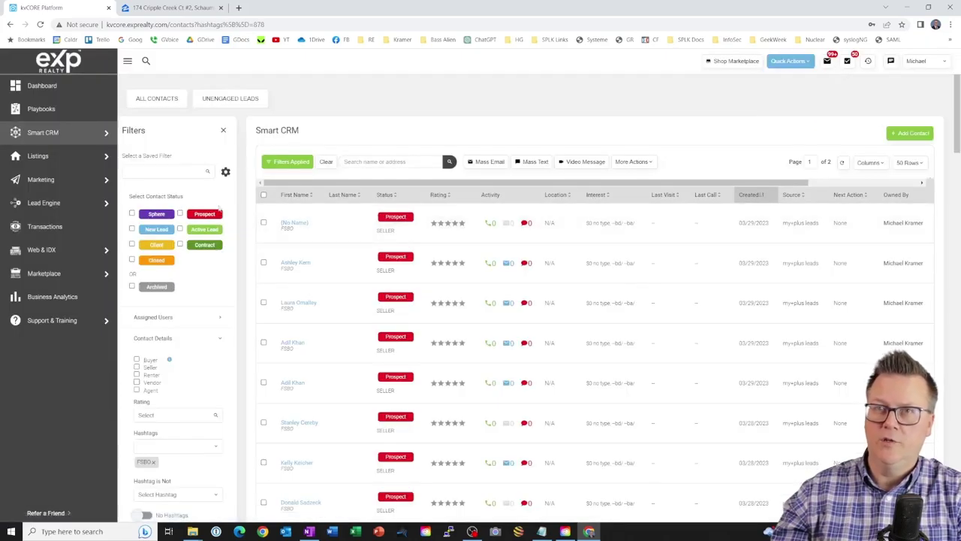
pyautogui.click(50, 274)
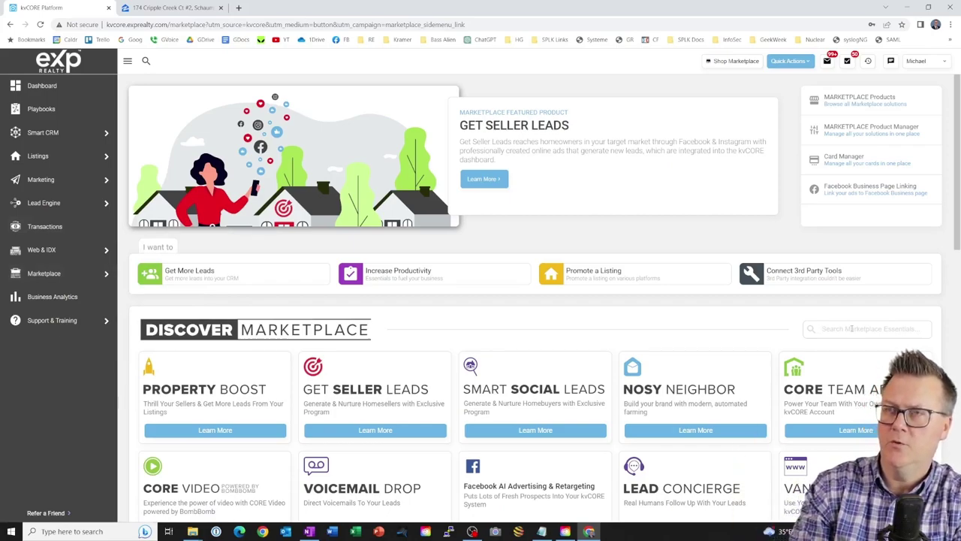
pyautogui.write('smart')
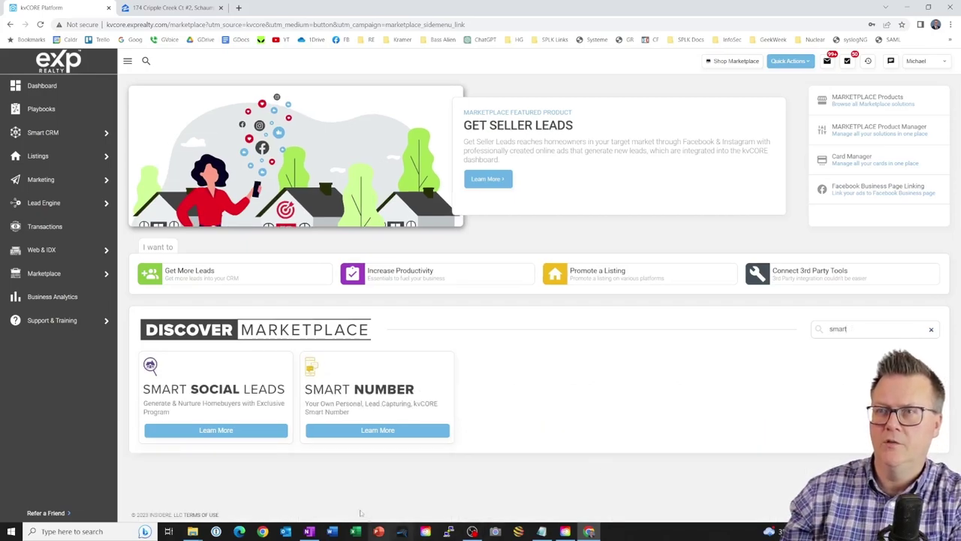
# - Open the Smart Number product page and scroll down to its $27 per month plans
pyautogui.click(373, 431)
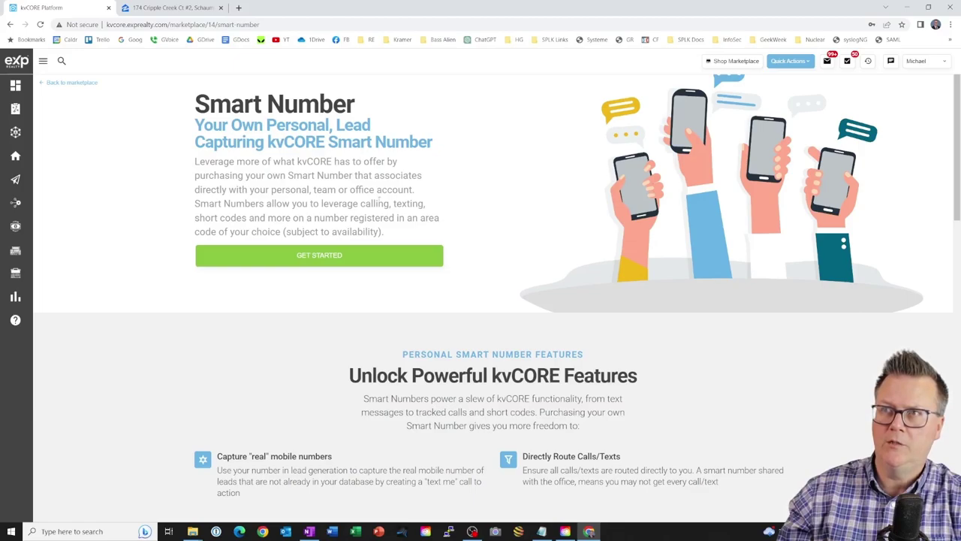
pyautogui.scroll(-4, 455, 317)
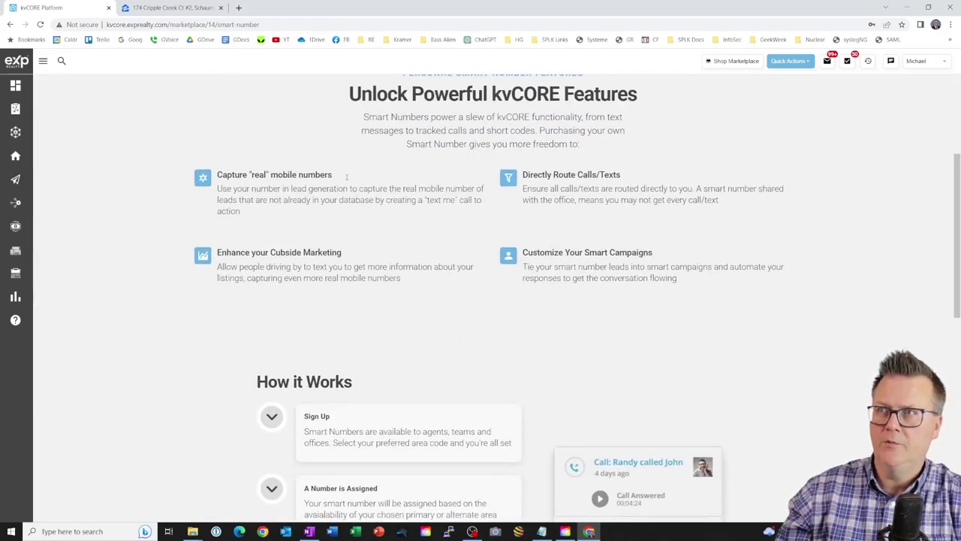
pyautogui.scroll(-3, 337, 231)
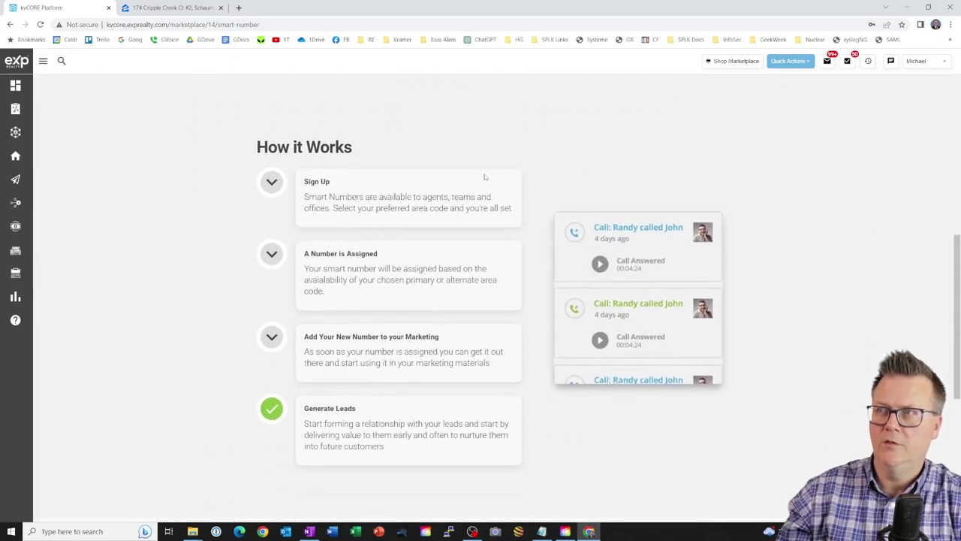
pyautogui.scroll(-2, 480, 179)
pyautogui.scroll(-3, 480, 178)
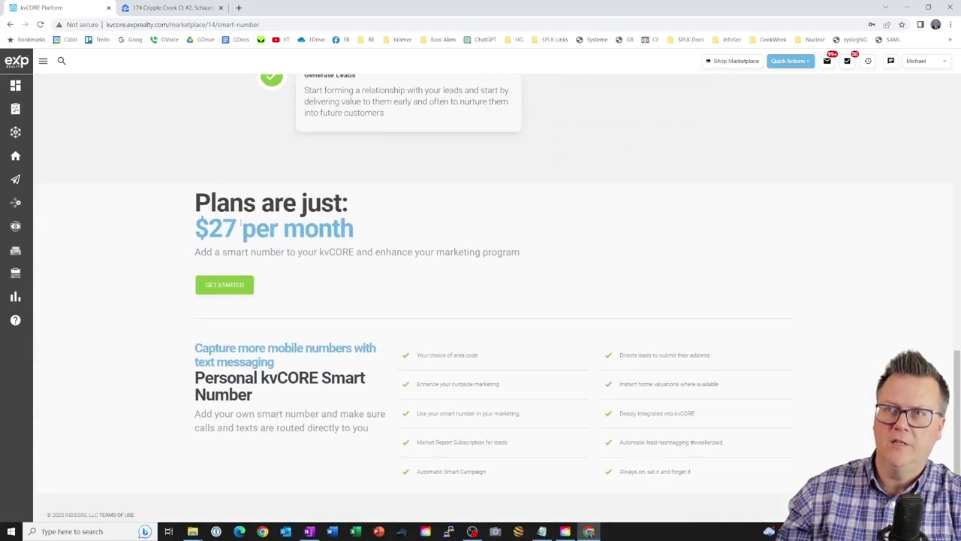
# - Start the Smart Number signup and browse available numbers, keeping preferred area code 630
pyautogui.click(224, 285)
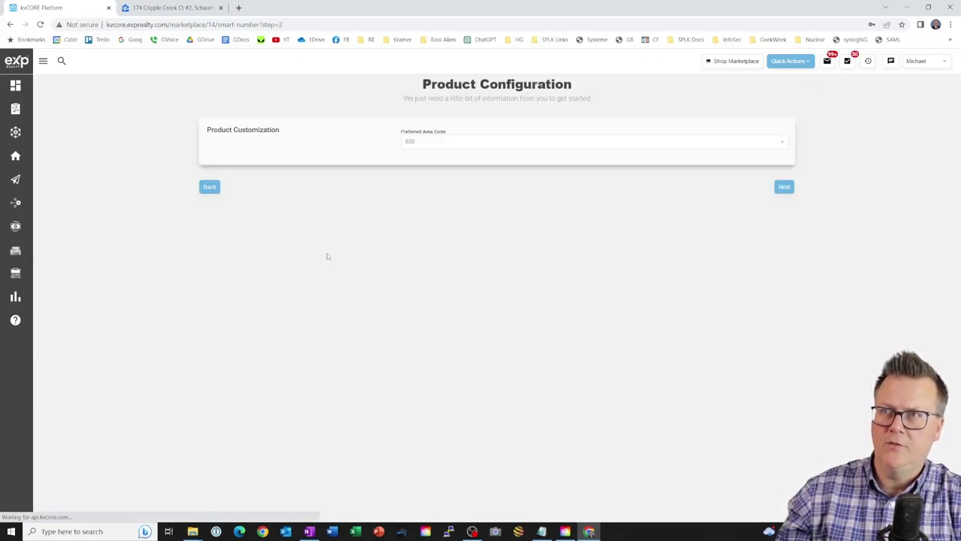
pyautogui.click(781, 143)
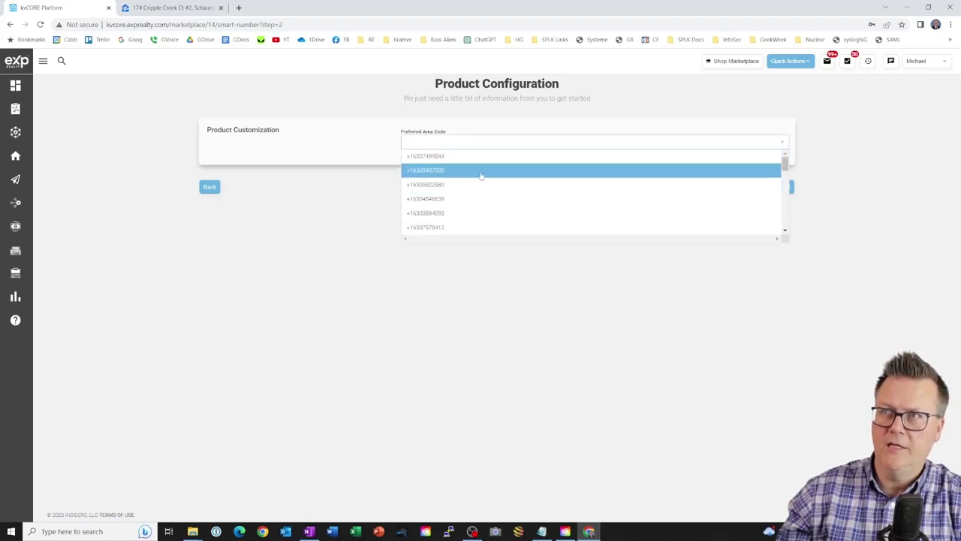
pyautogui.scroll(-5, 481, 175)
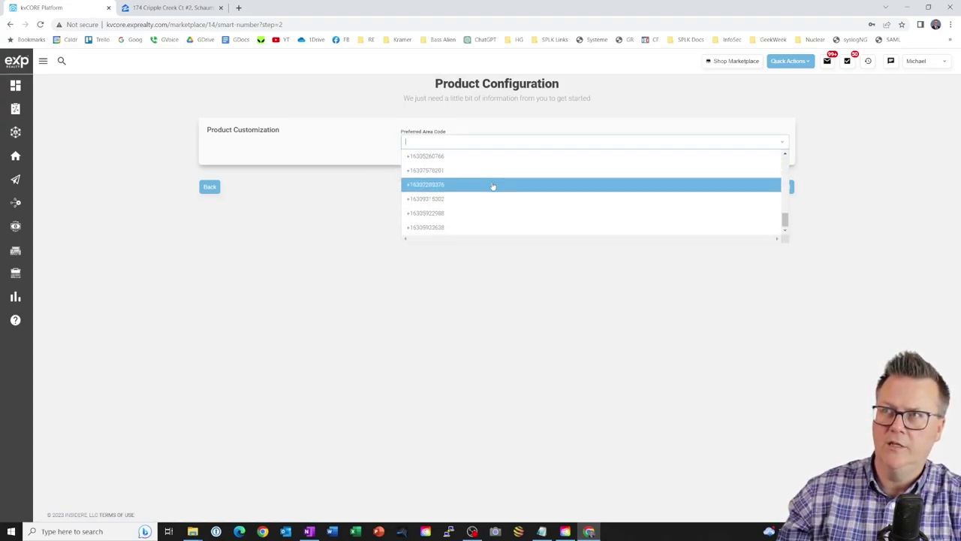
pyautogui.click(359, 220)
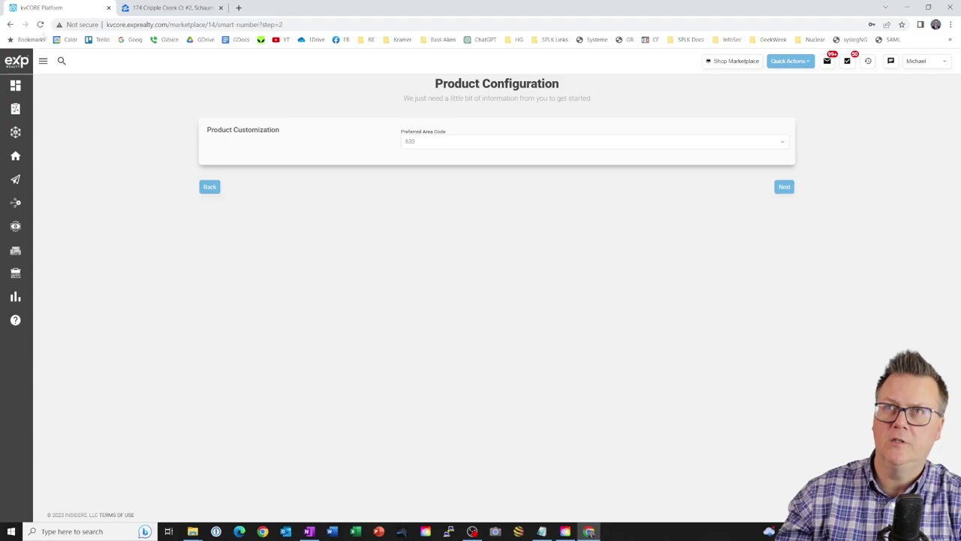
# - Leave the Smart Number signup and go back through the Marketplace to Smart CRM contacts
pyautogui.click(9, 24)
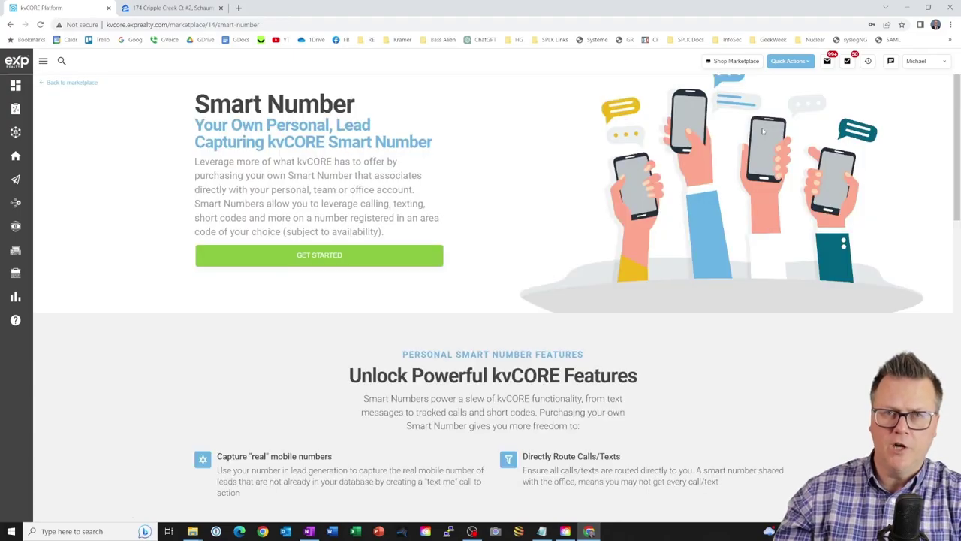
pyautogui.click(57, 82)
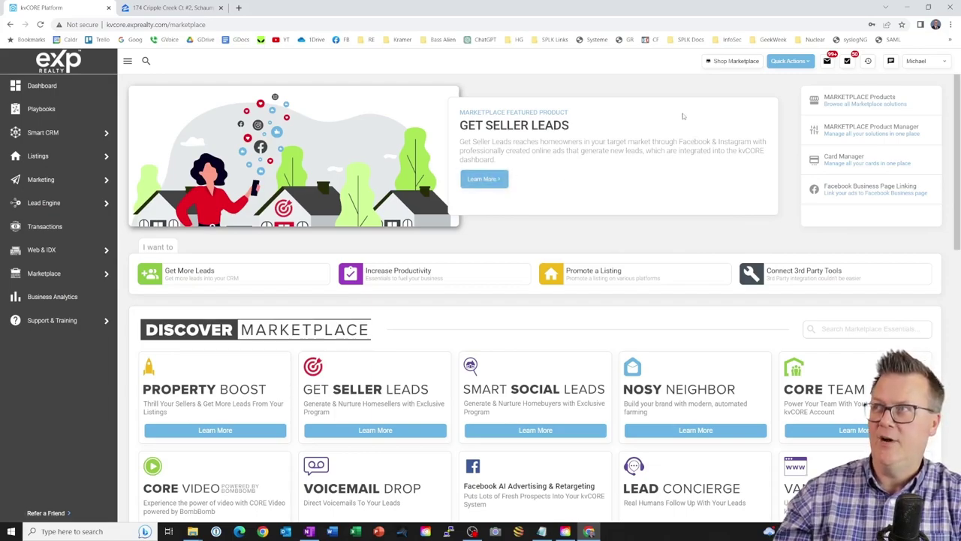
pyautogui.click(40, 134)
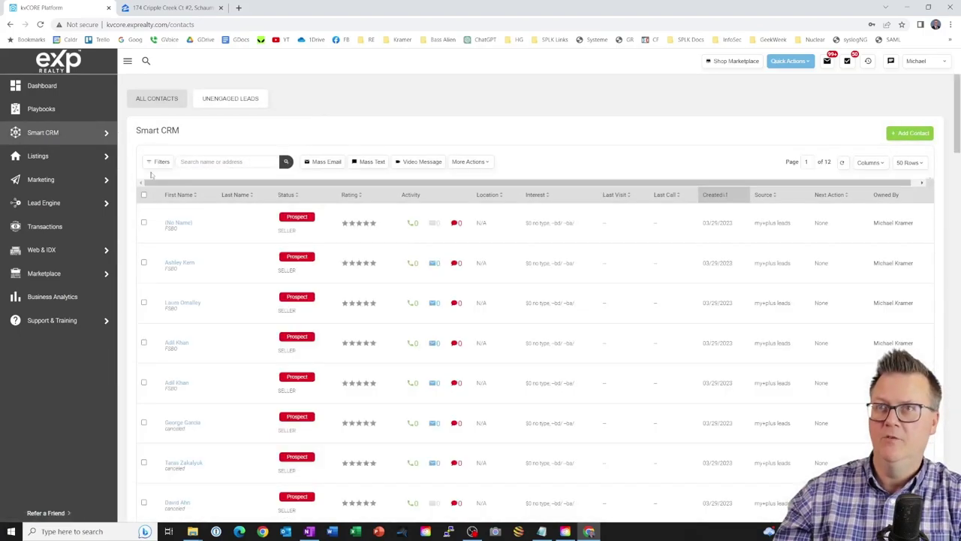
# - Open the contact filters, expand Contact Details, and bring up the hashtag selector
pyautogui.click(159, 162)
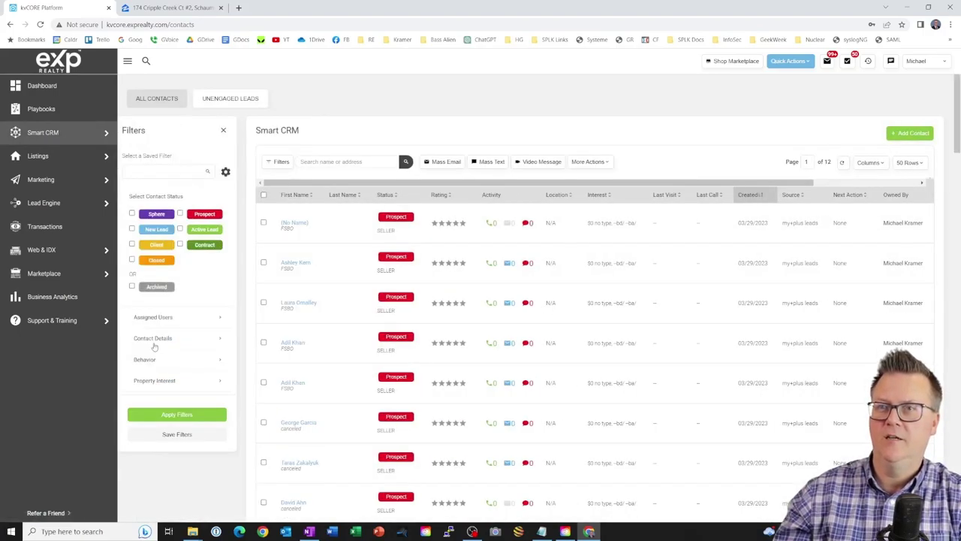
pyautogui.click(154, 338)
pyautogui.scroll(-2, 154, 405)
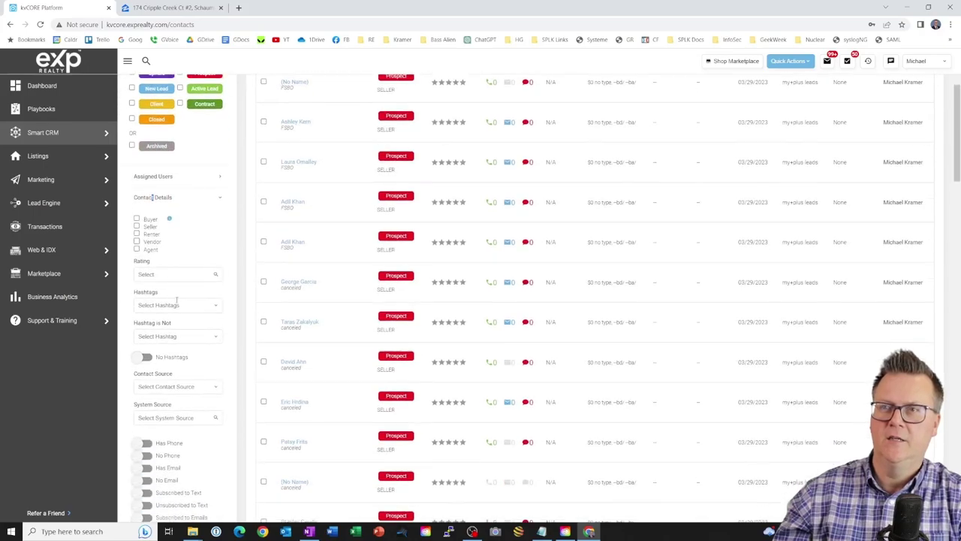
pyautogui.click(210, 305)
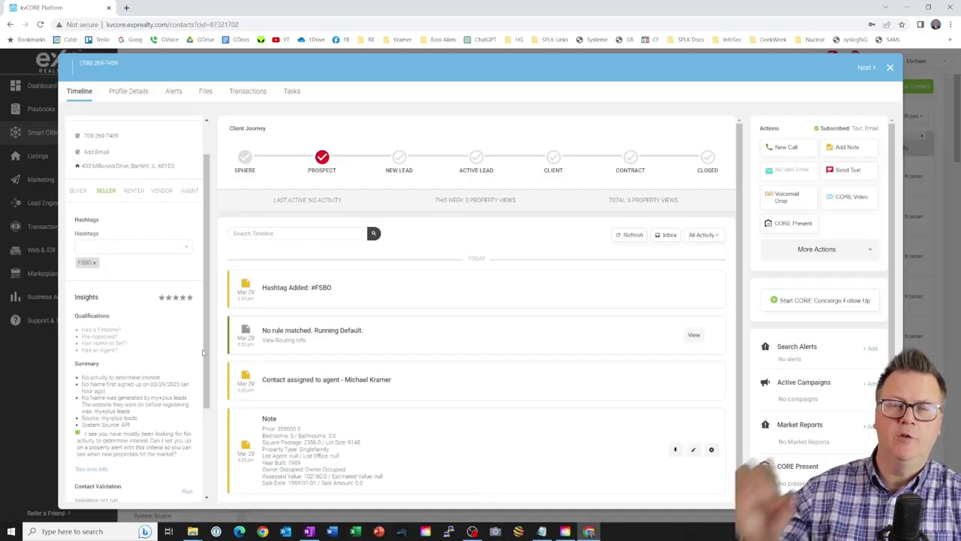
# - Review the unnamed FSBO contact's details, rate it in Insights, and highlight 'No activity' in the summary
pyautogui.scroll(1, 167, 262)
pyautogui.scroll(2, 167, 263)
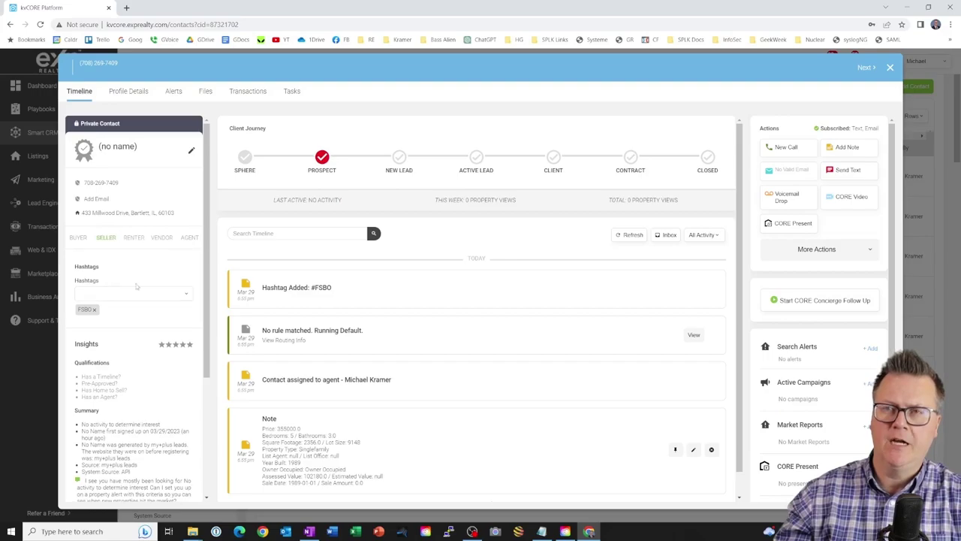
pyautogui.scroll(-1, 119, 292)
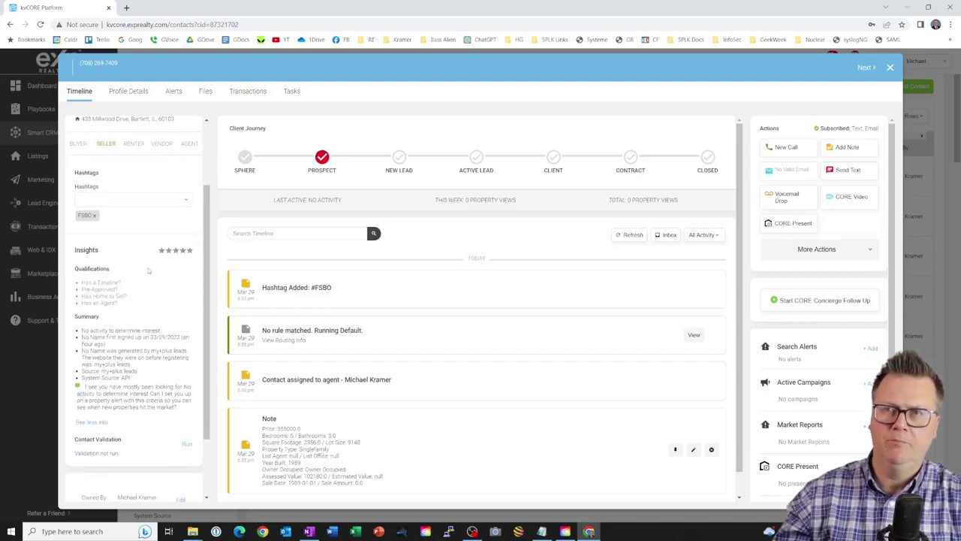
pyautogui.scroll(-1, 150, 271)
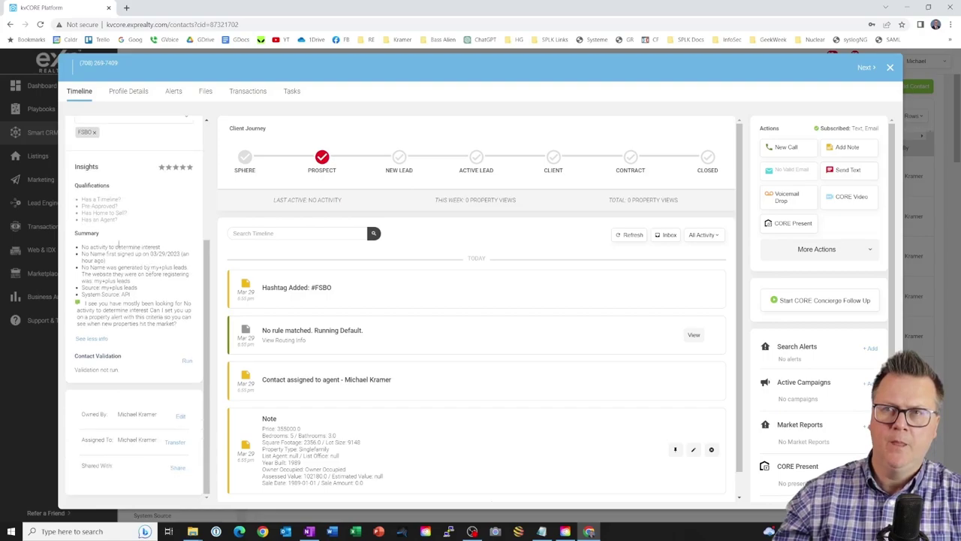
pyautogui.click(190, 167)
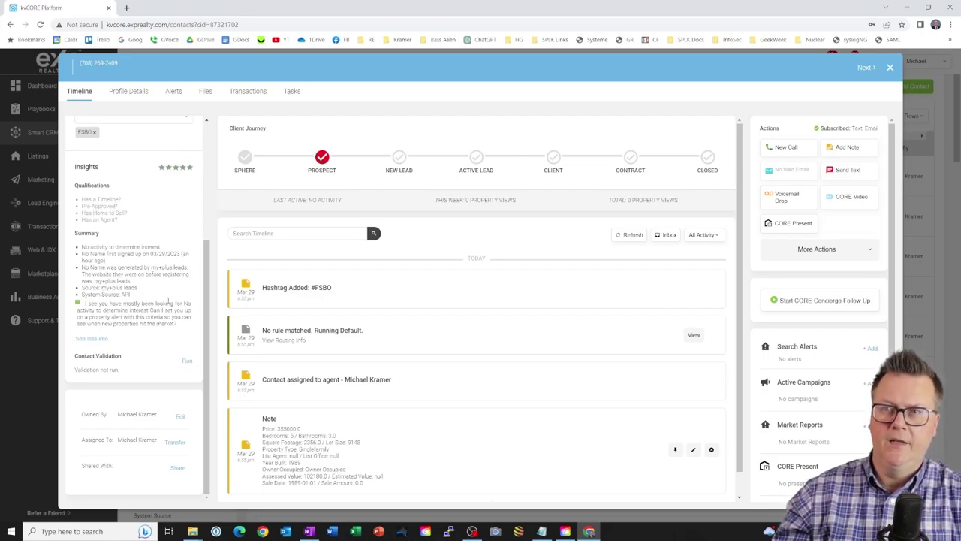
pyautogui.moveTo(177, 303); pyautogui.dragTo(98, 310)
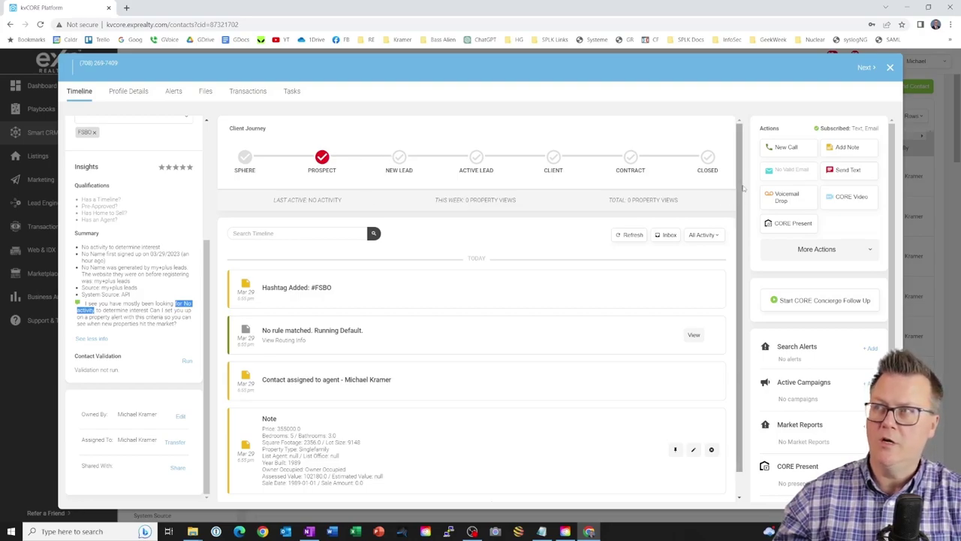
# - Start a new call, switch to Log Call, and close the window without logging
pyautogui.click(787, 149)
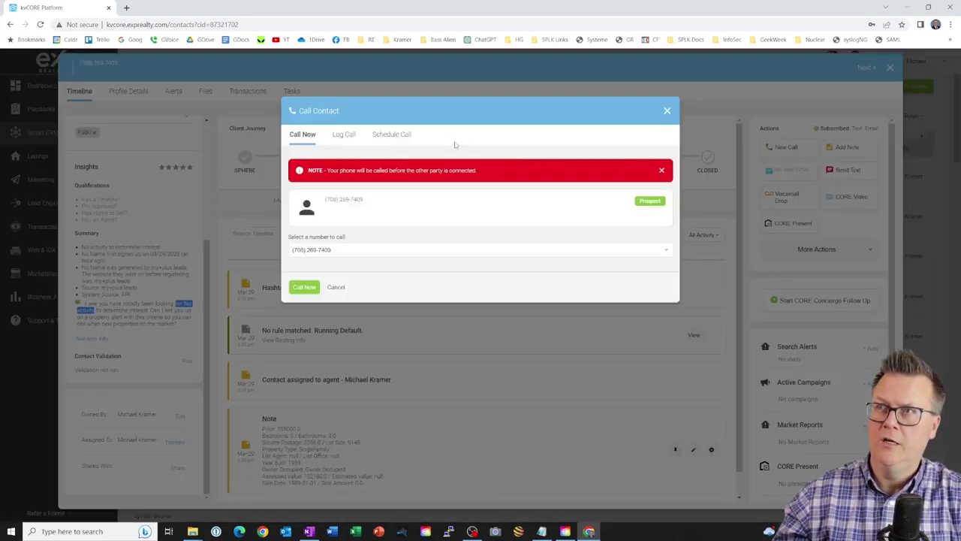
pyautogui.click(345, 135)
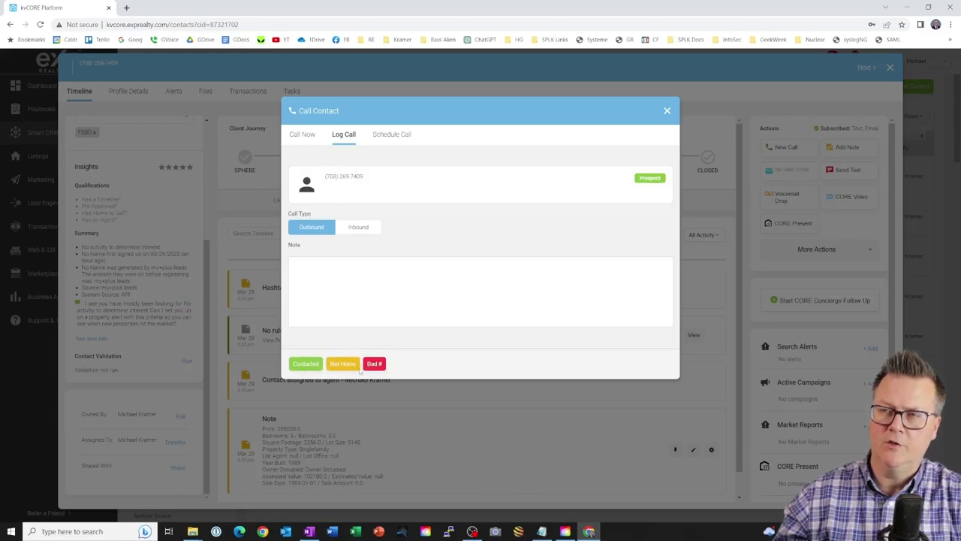
pyautogui.click(667, 111)
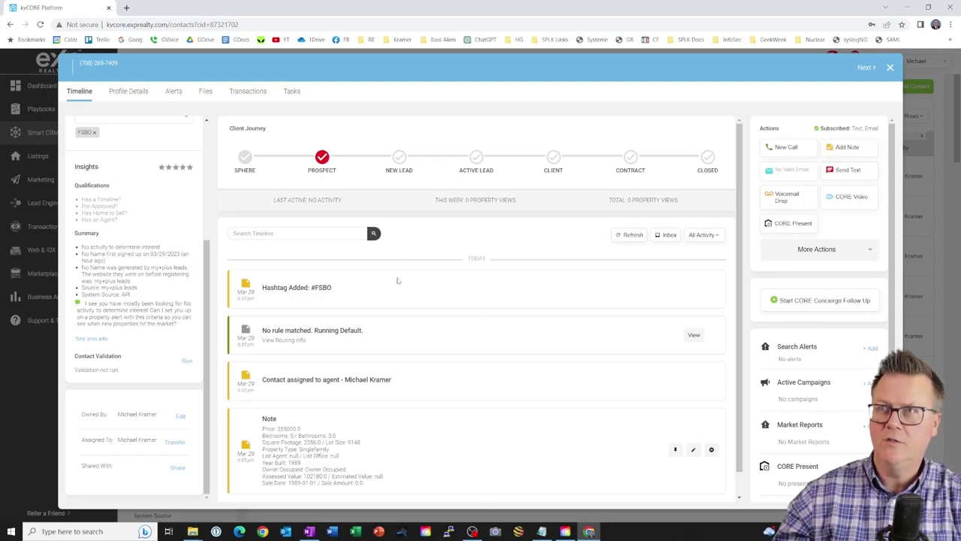
pyautogui.click(847, 146)
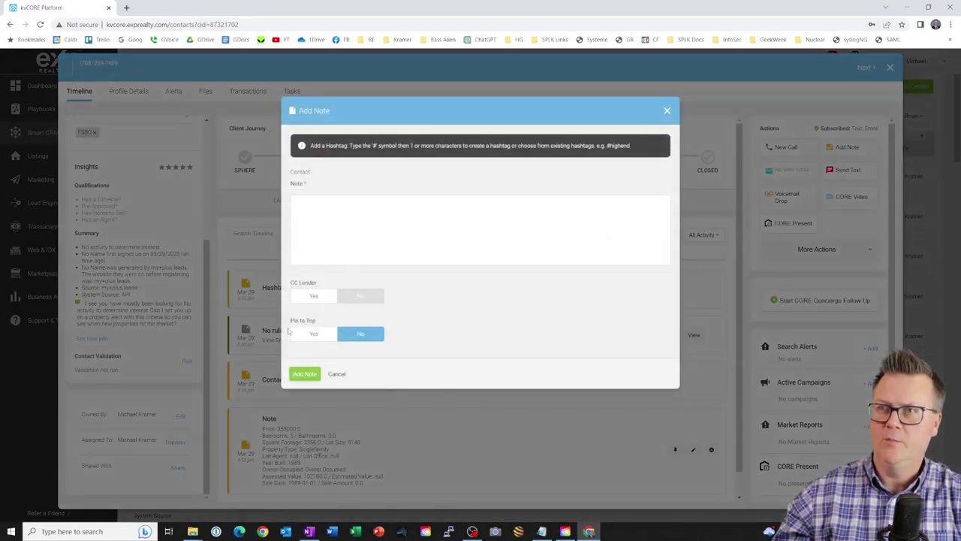
pyautogui.click(336, 373)
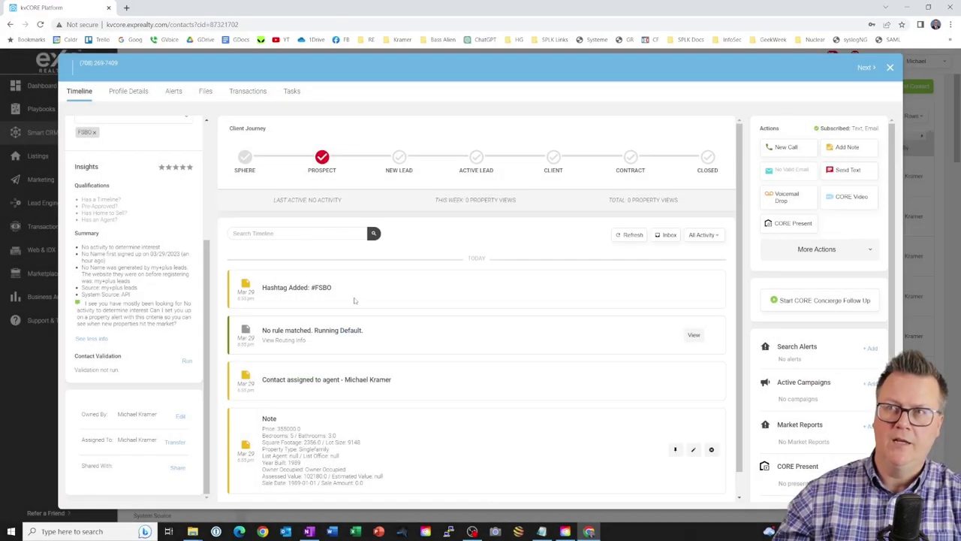
pyautogui.scroll(-1, 366, 300)
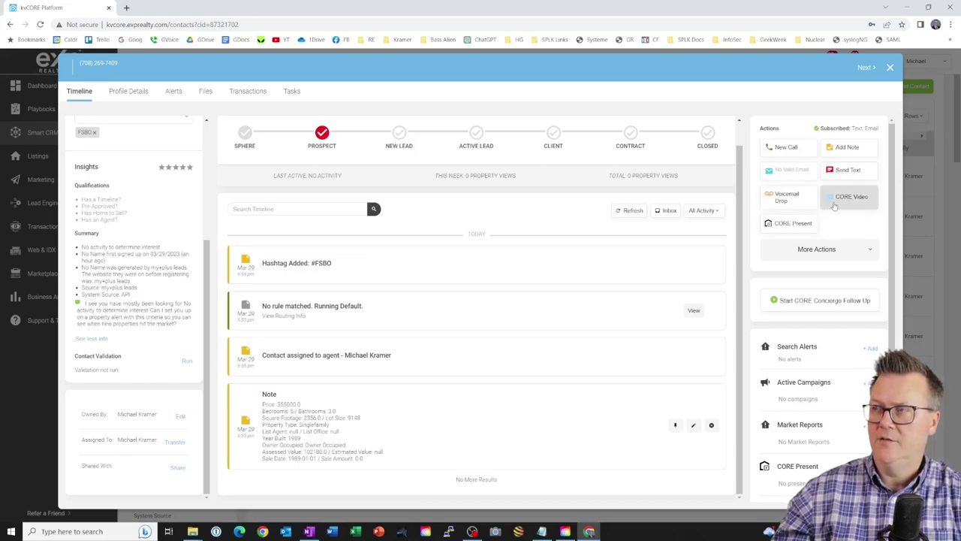
# - Check the More Actions list and Actions panel, then close the FSBO contact record with Esc
pyautogui.click(865, 252)
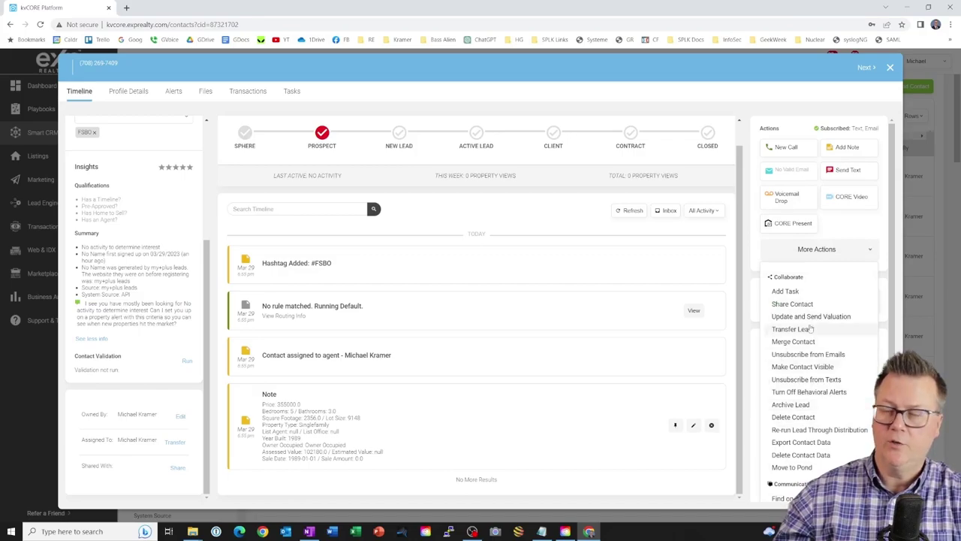
pyautogui.click(863, 250)
pyautogui.scroll(-2, 786, 396)
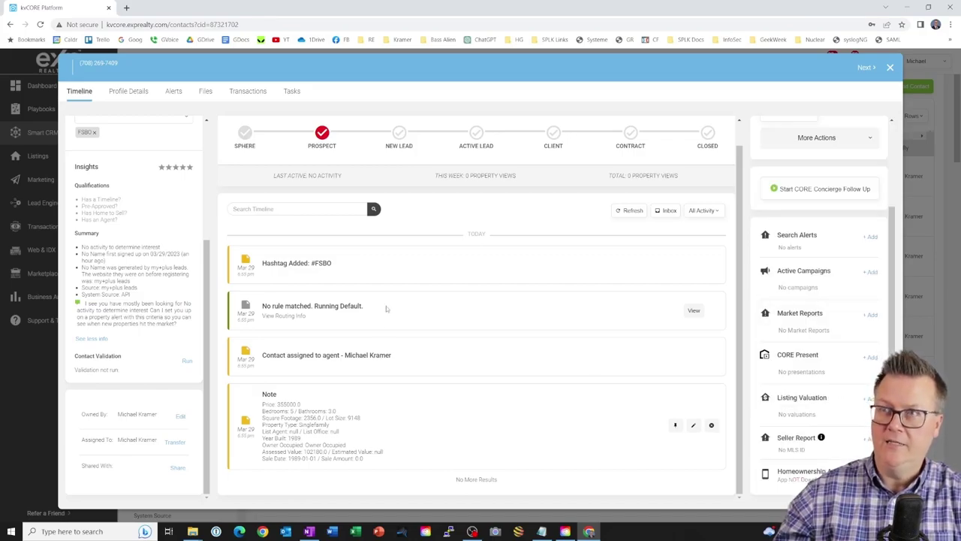
pyautogui.scroll(1, 526, 305)
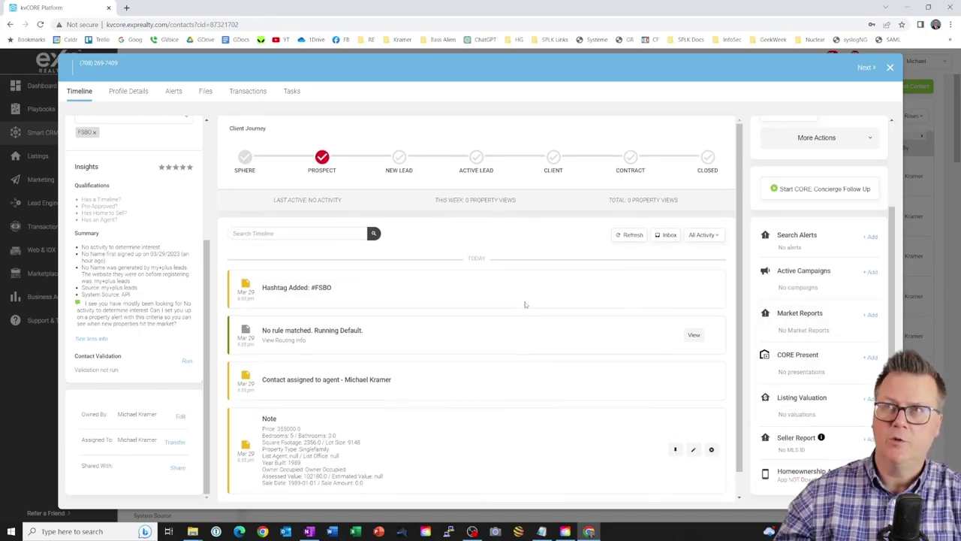
pyautogui.press('Escape')
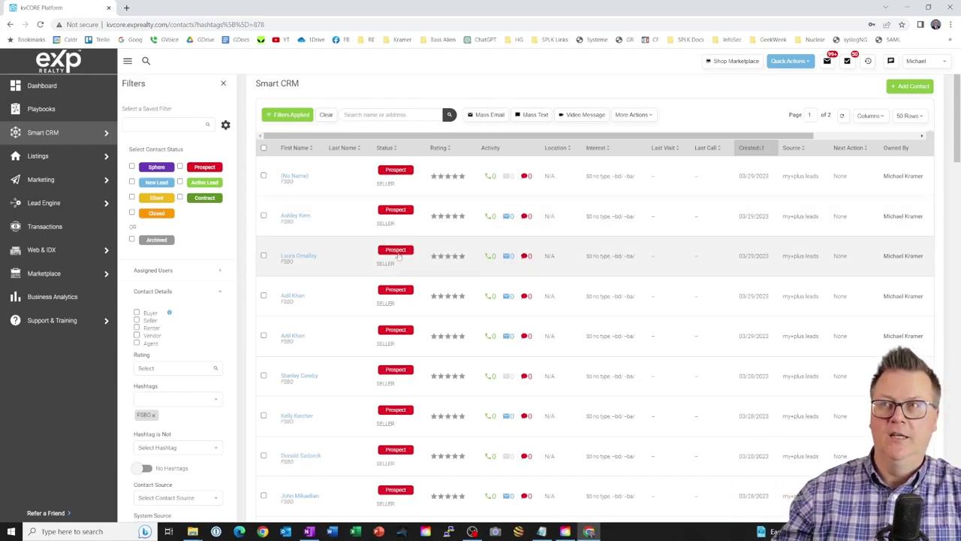
pyautogui.scroll(1, 596, 107)
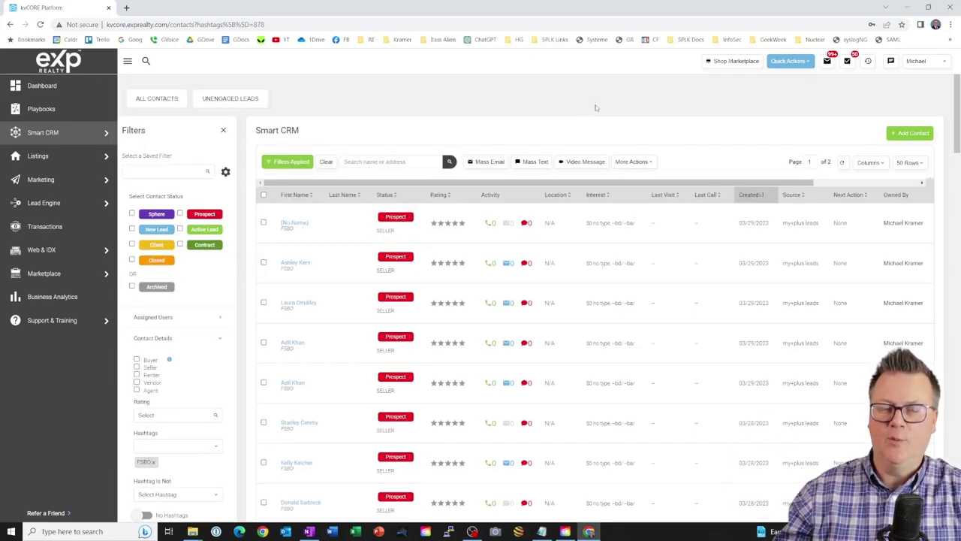